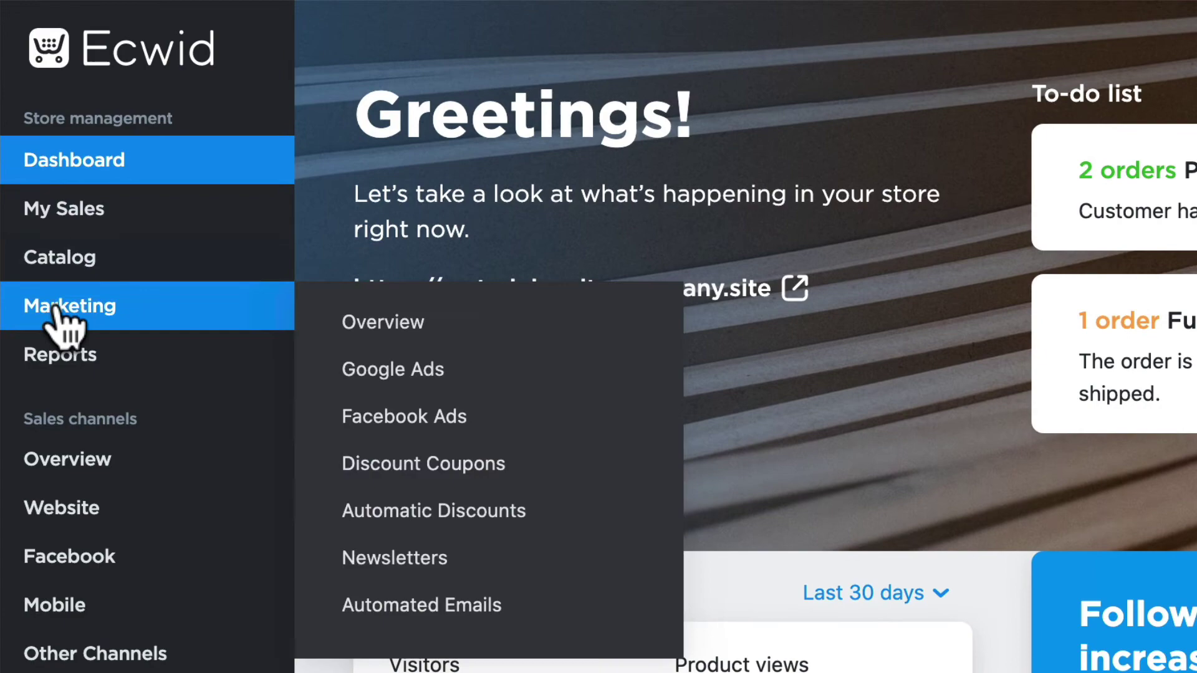
Open the Discount Coupons page from the Marketing menu
{"action": "left_click", "coordinate": [386, 468]}
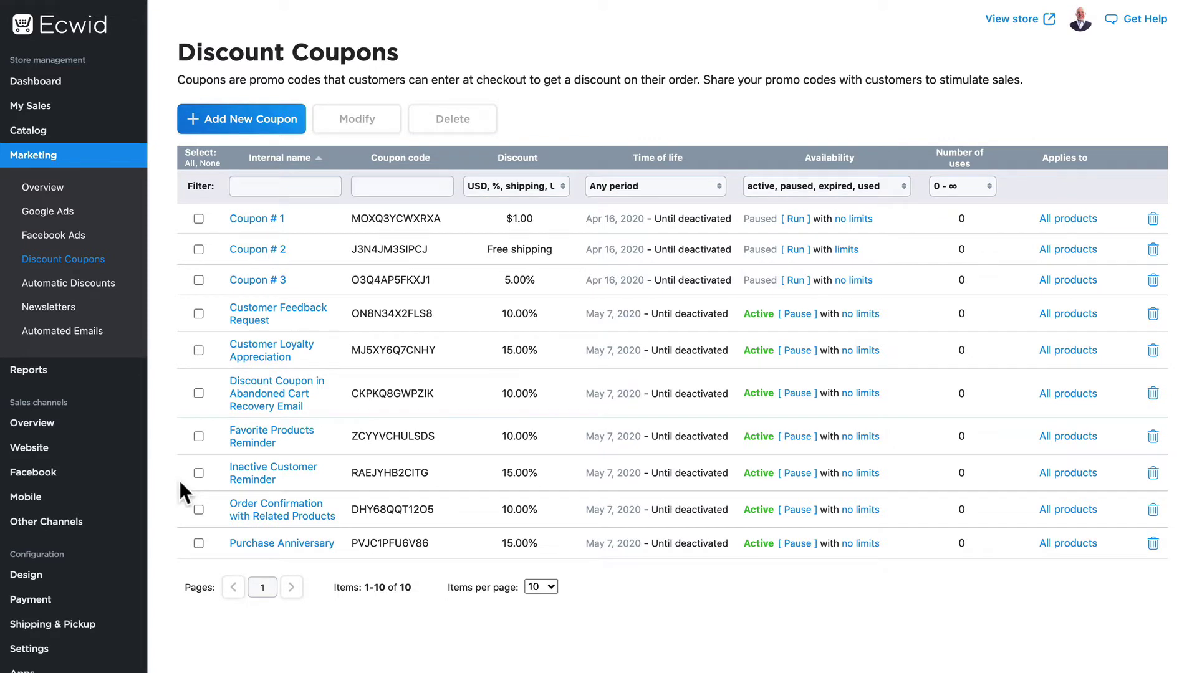
Add and save a coupon named 'Training Coupon', code TRAINING, giving 10% off
{"action": "left_click", "coordinate": [238, 121]}
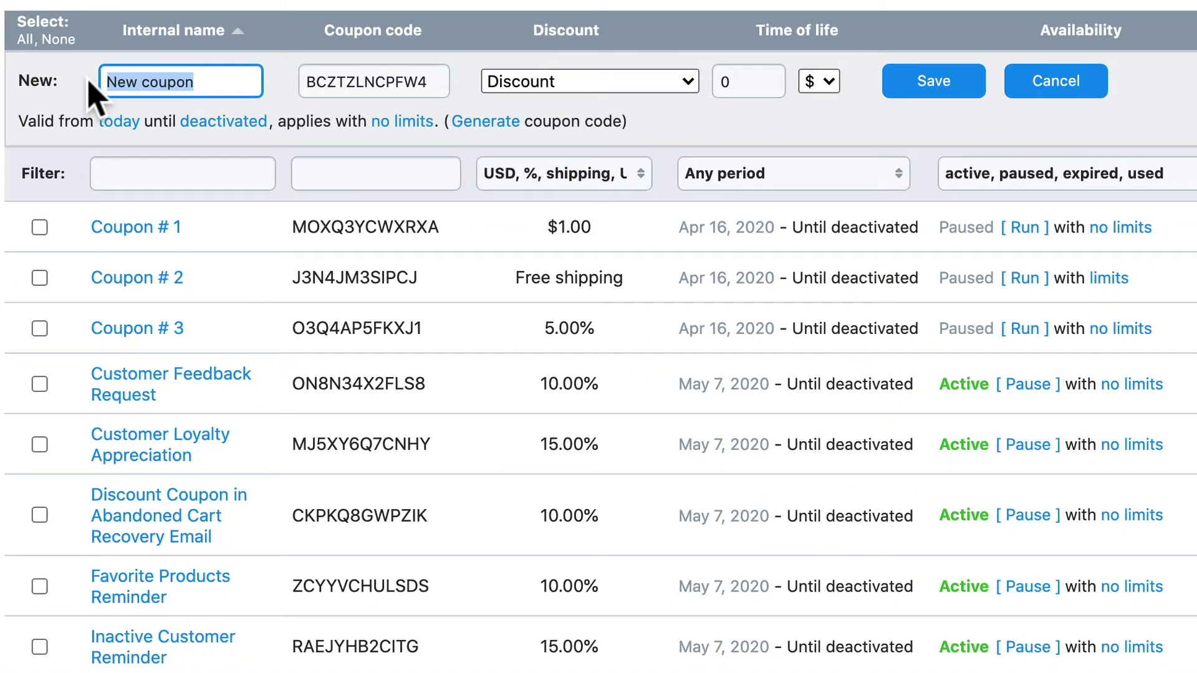
{"action": "type", "text": "Training "}
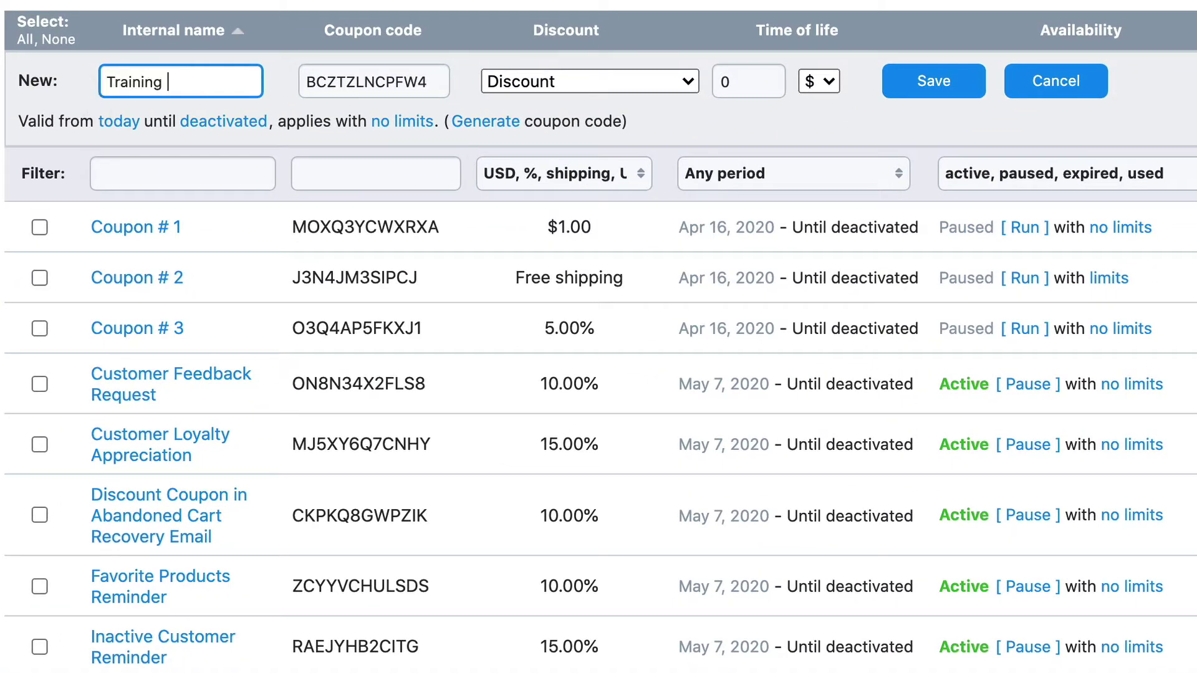
{"action": "type", "text": "Coupon"}
{"action": "key", "text": "Tab"}
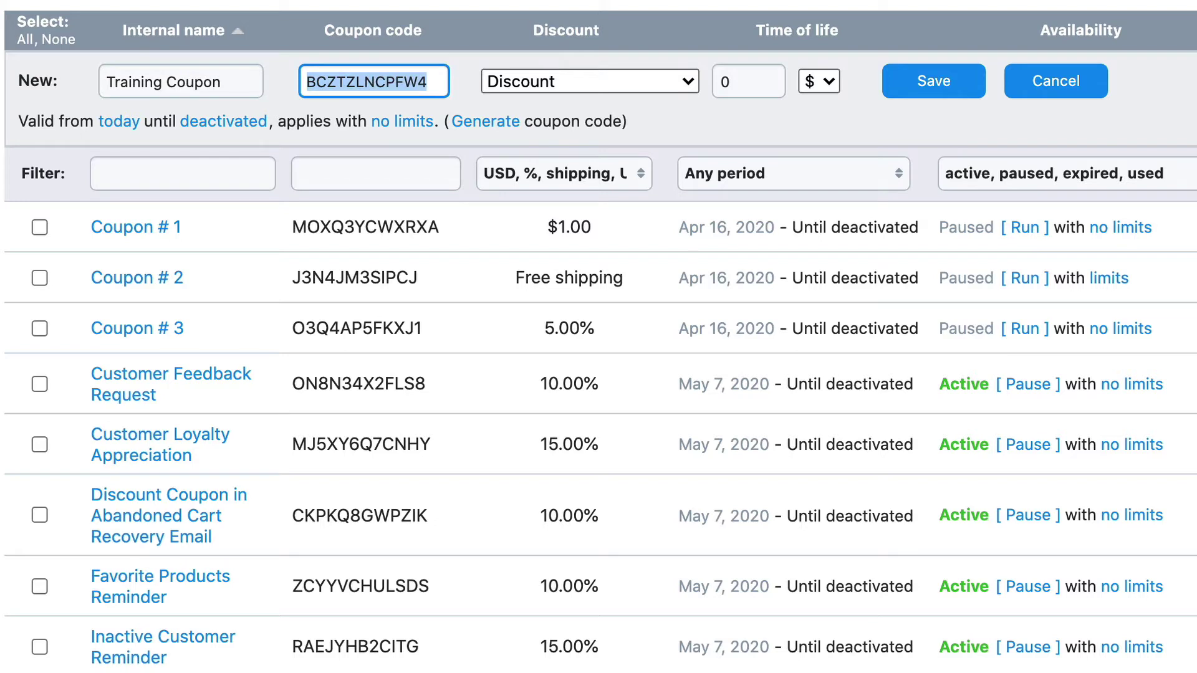
{"action": "type", "text": "TRAIN"}
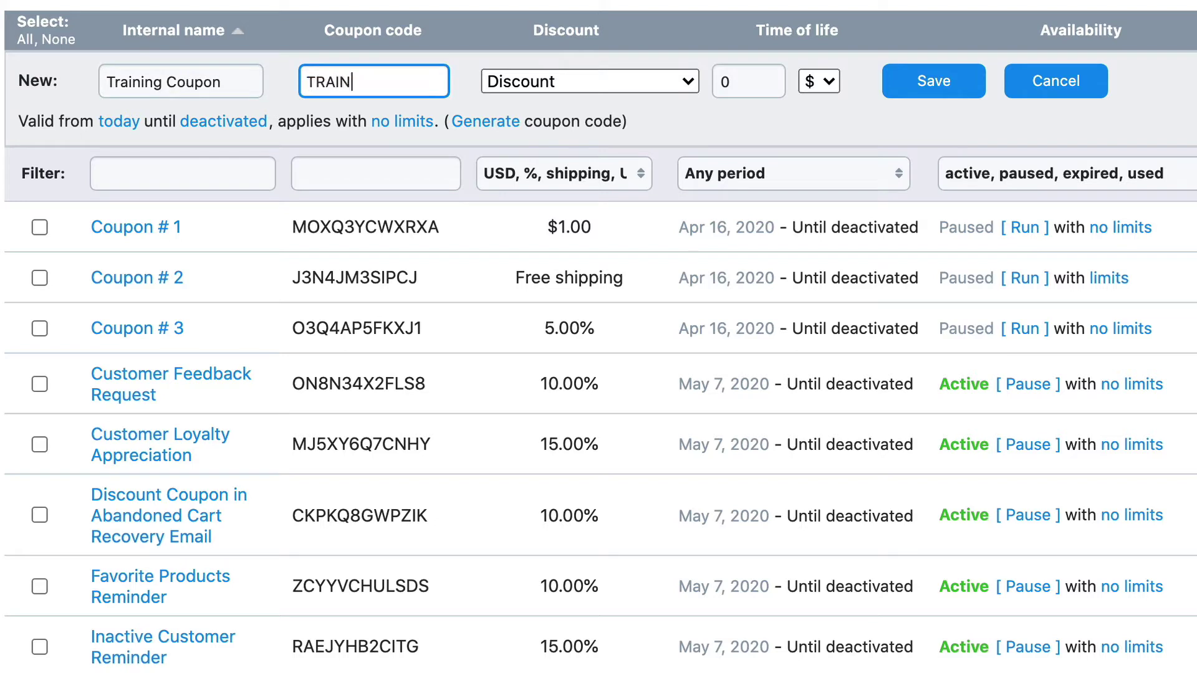
{"action": "type", "text": "ING"}
{"action": "left_click", "coordinate": [487, 124]}
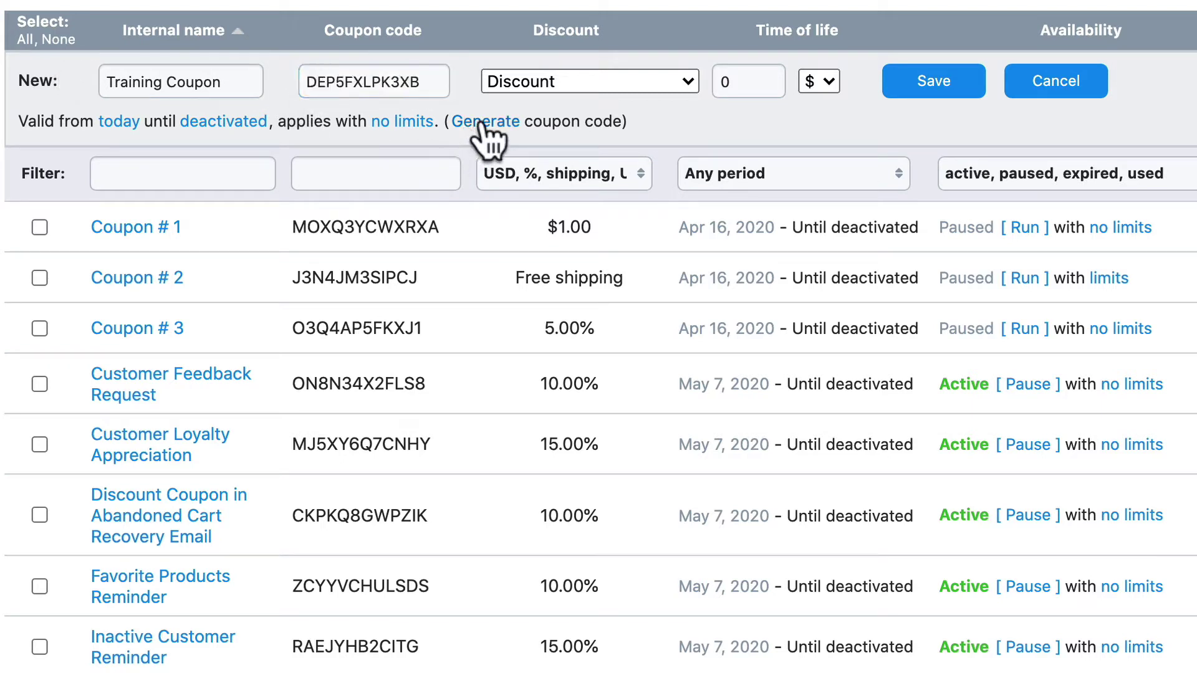
{"action": "left_click", "coordinate": [435, 81]}
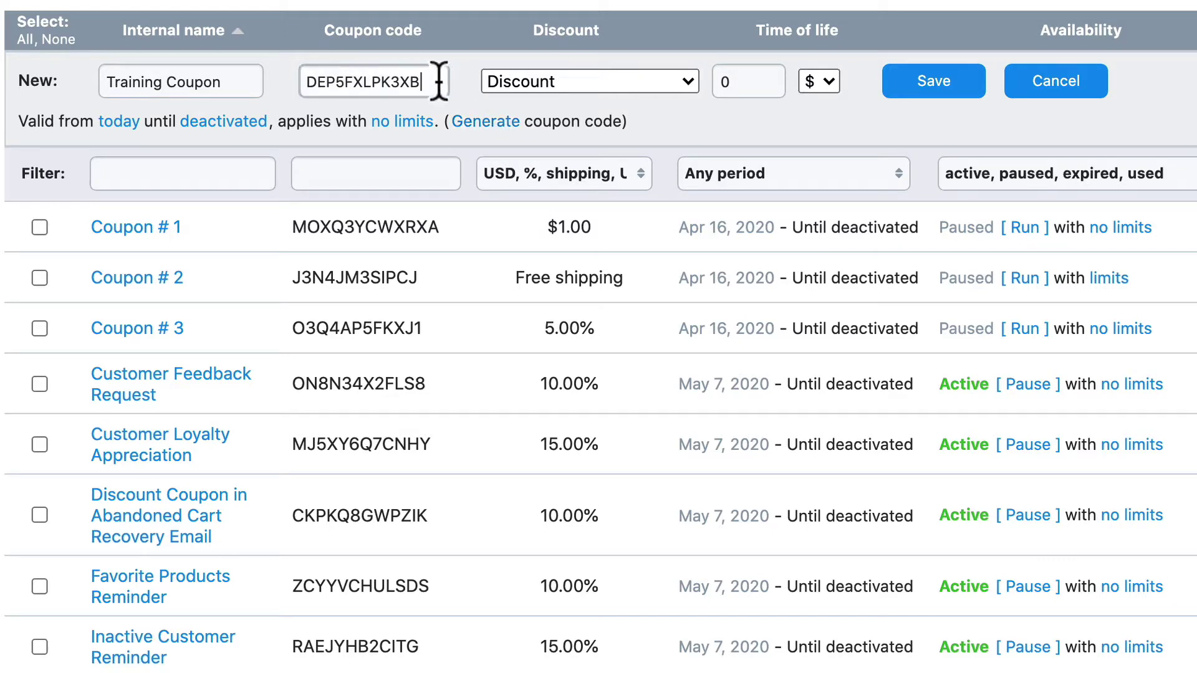
{"action": "left_click_drag", "start_coordinate": [439, 82], "coordinate": [280, 81]}
{"action": "type", "text": "TRAINING"}
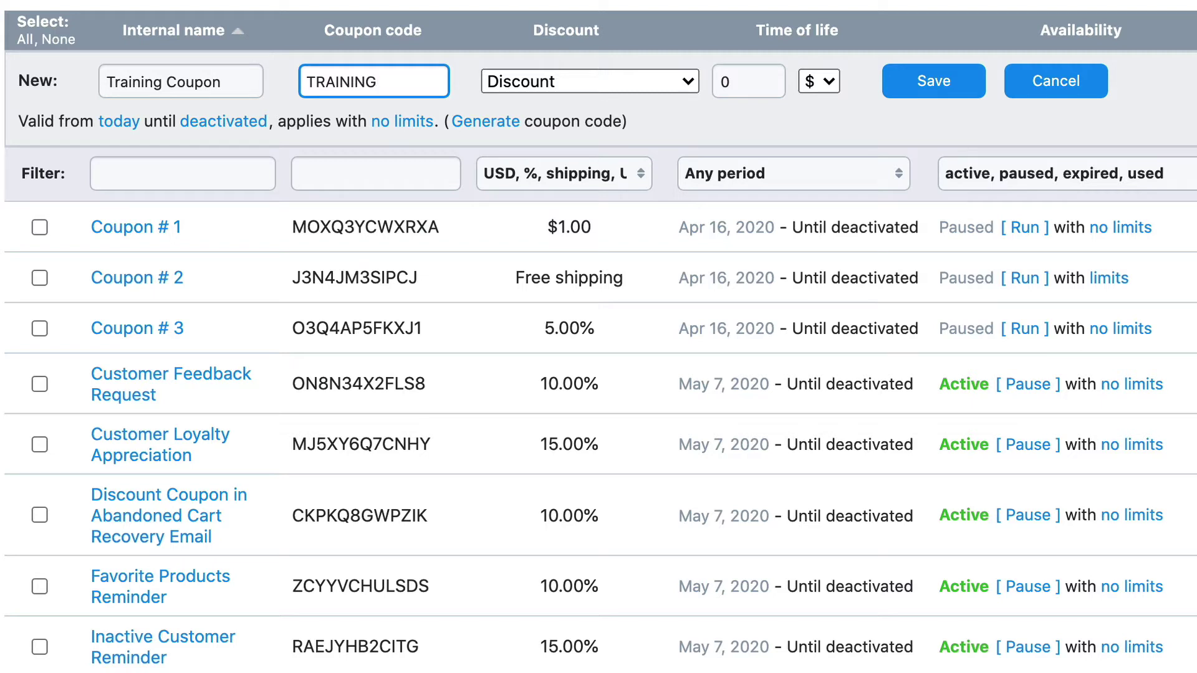
{"action": "left_click", "coordinate": [677, 82]}
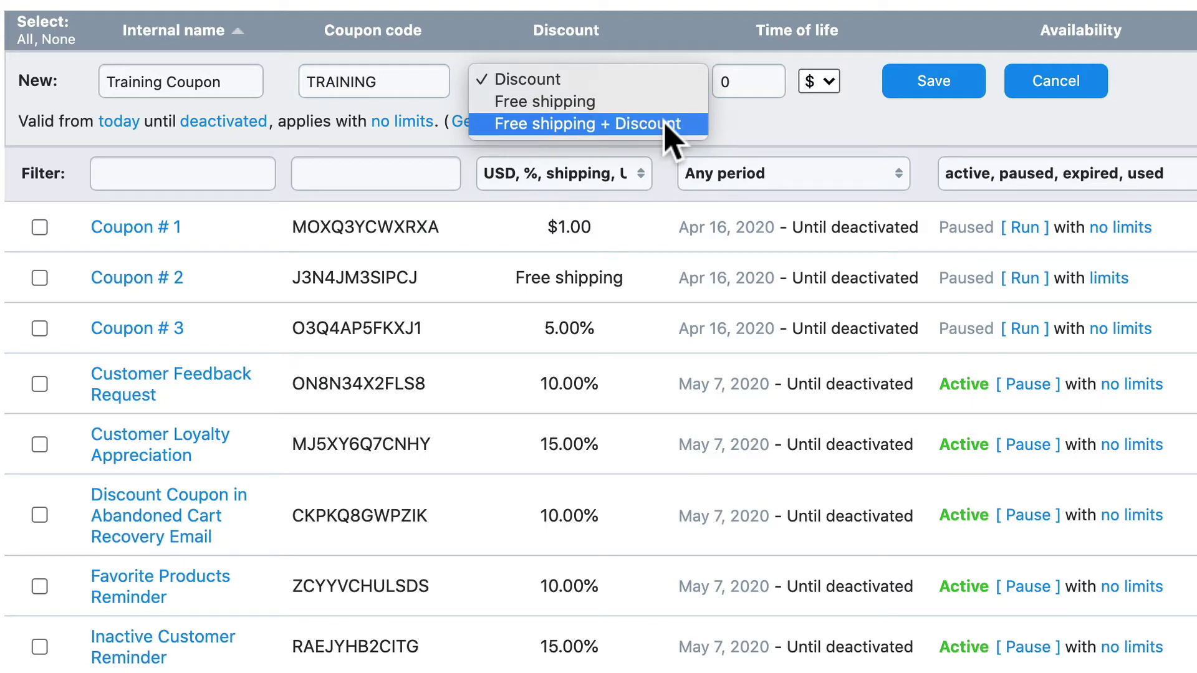
{"action": "left_click", "coordinate": [749, 131]}
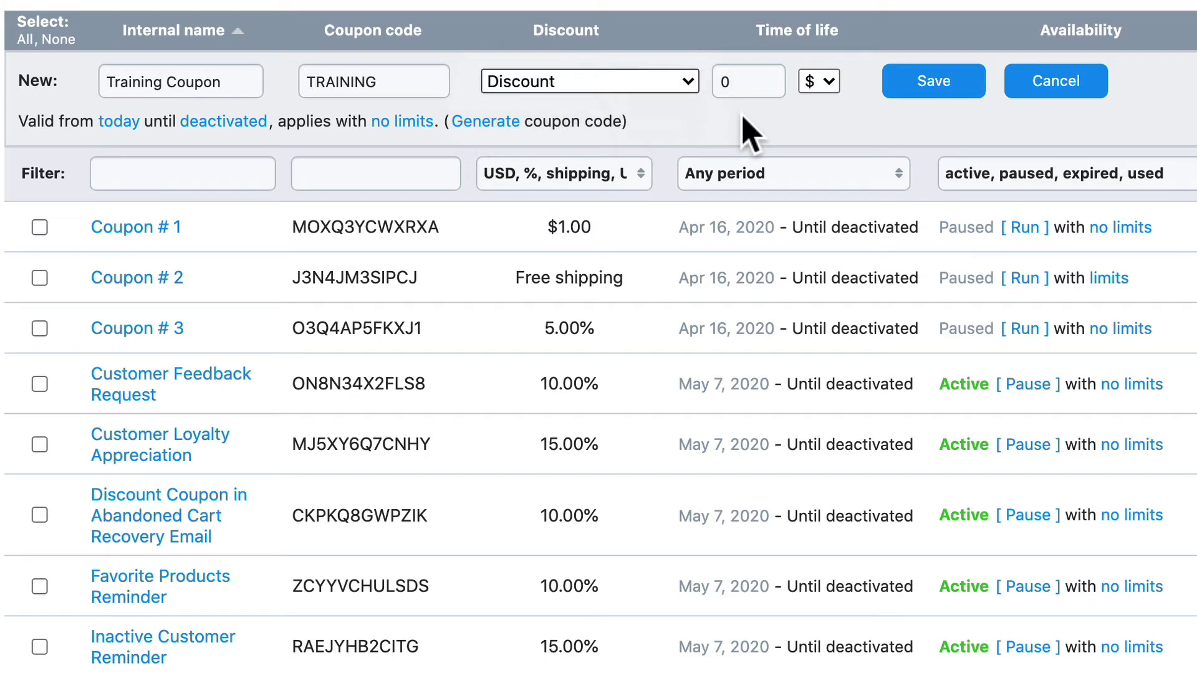
{"action": "left_click", "coordinate": [820, 82]}
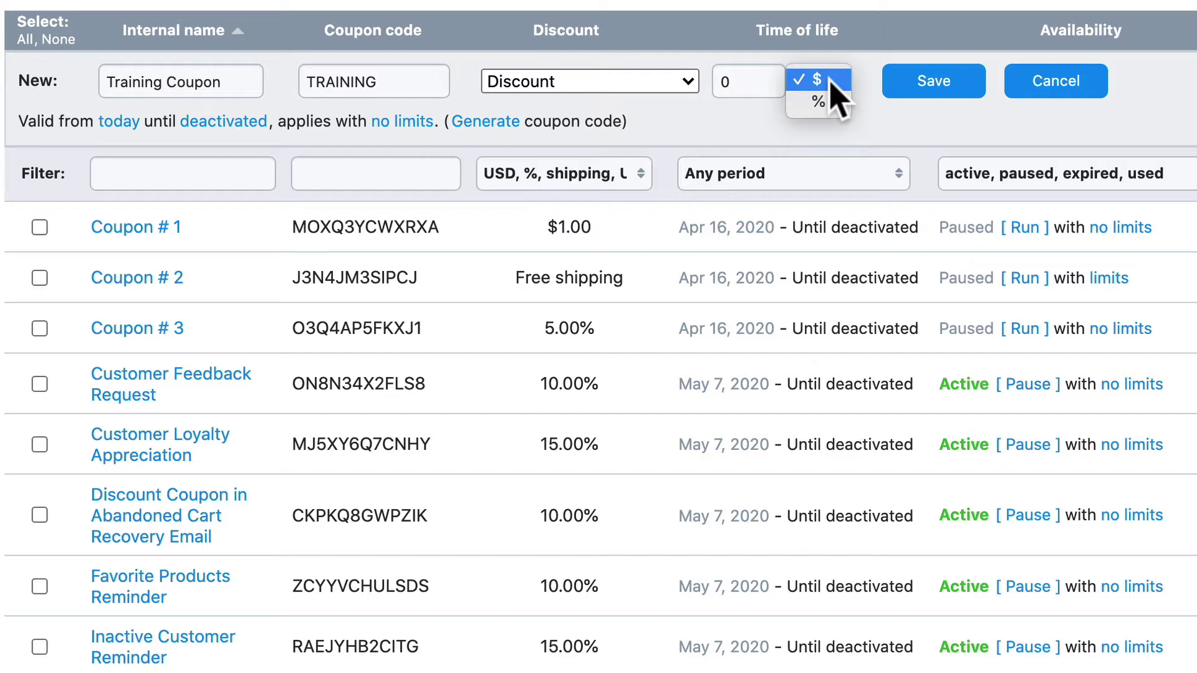
{"action": "left_click", "coordinate": [817, 102]}
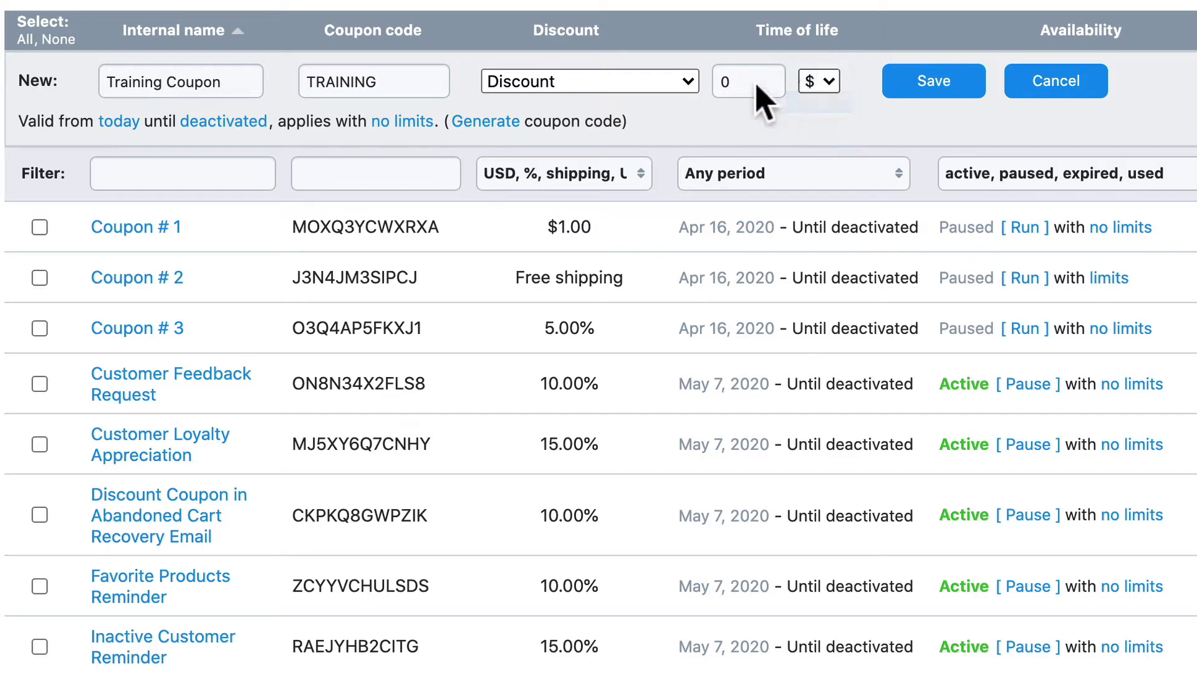
{"action": "double_click", "coordinate": [727, 81]}
{"action": "type", "text": "10"}
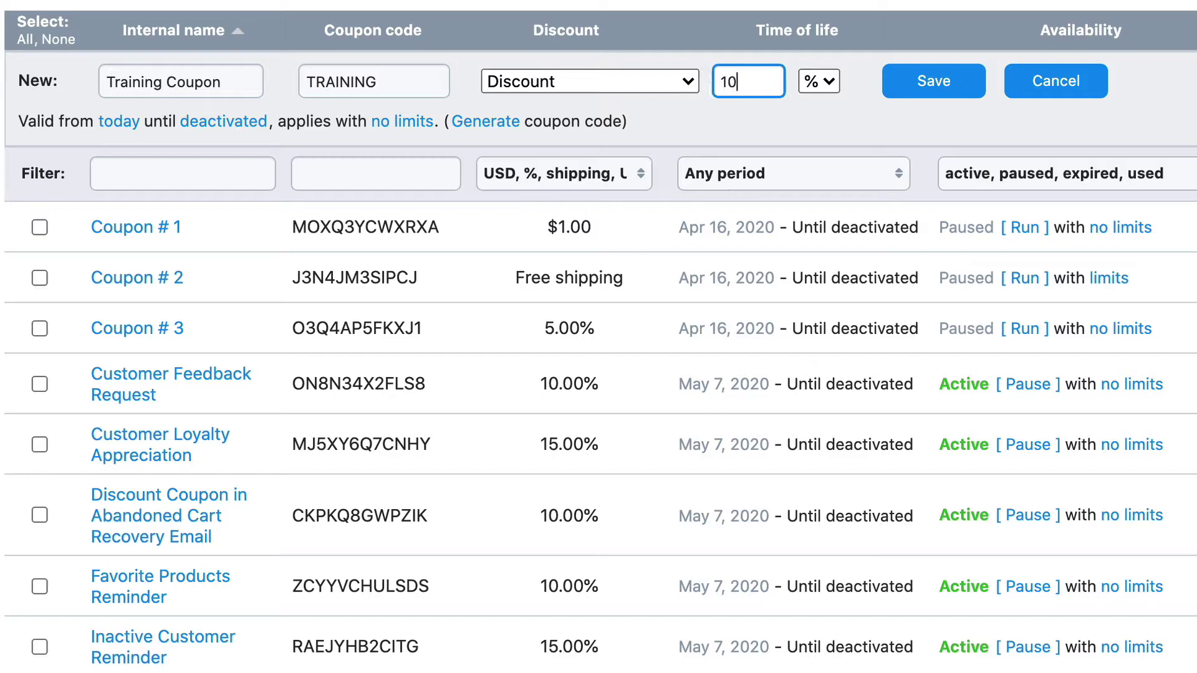
{"action": "left_click", "coordinate": [933, 81]}
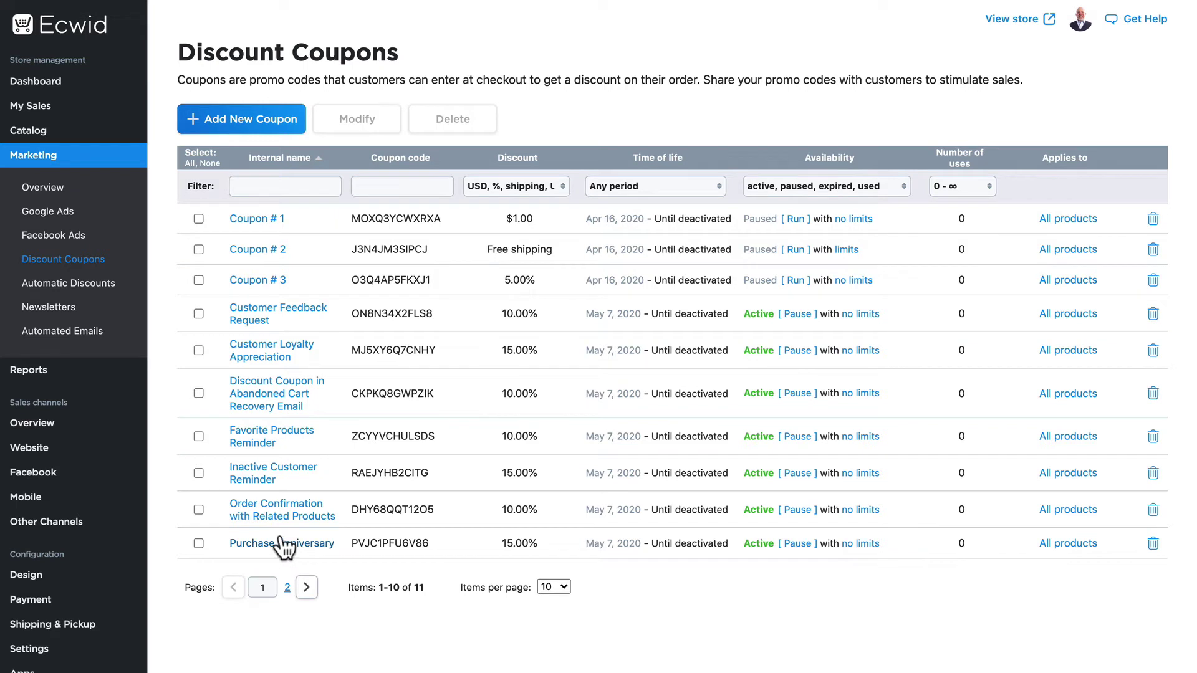
Filter the coupon list by the code TRAINING
{"action": "left_click", "coordinate": [286, 186]}
{"action": "key", "text": "Tab"}
{"action": "type", "text": "TRAINING"}
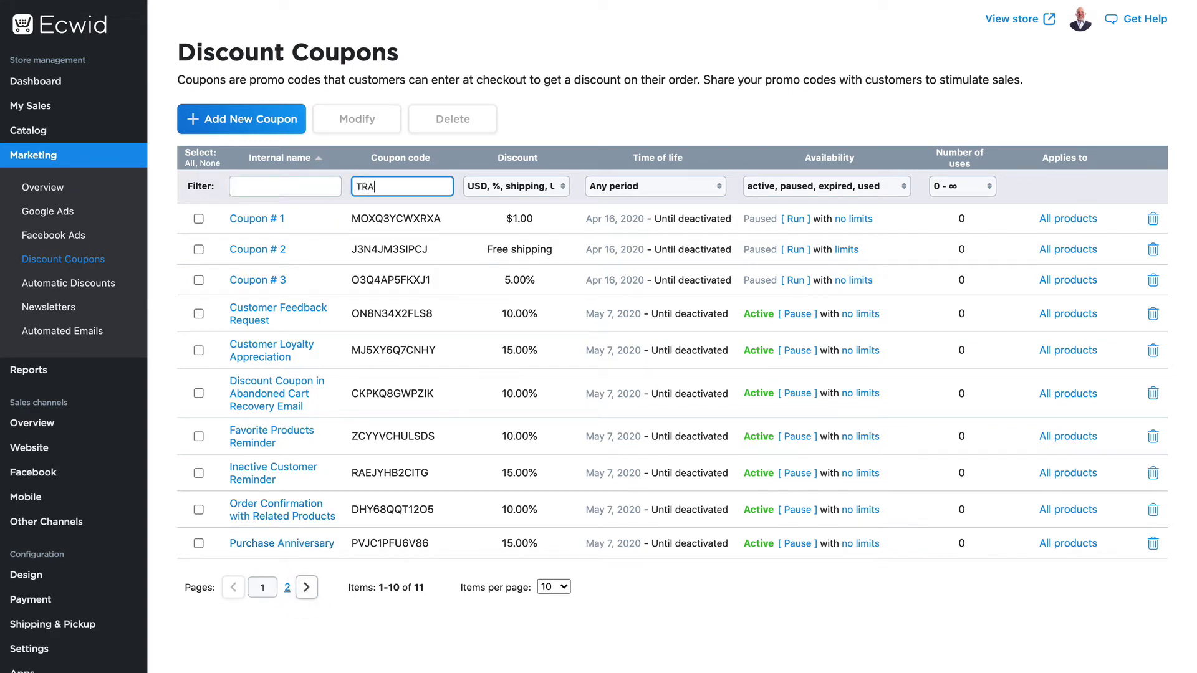
{"action": "key", "text": "Return"}
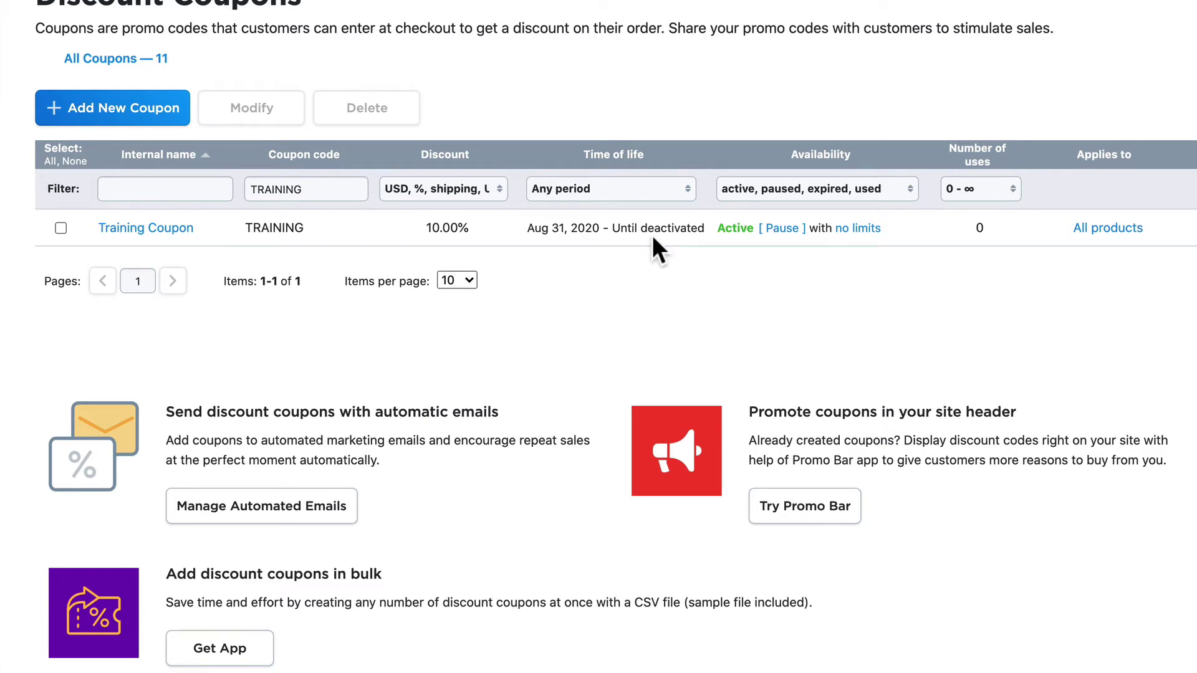
Pause and reactivate the Training Coupon, then view its usage restrictions
{"action": "left_click", "coordinate": [782, 227]}
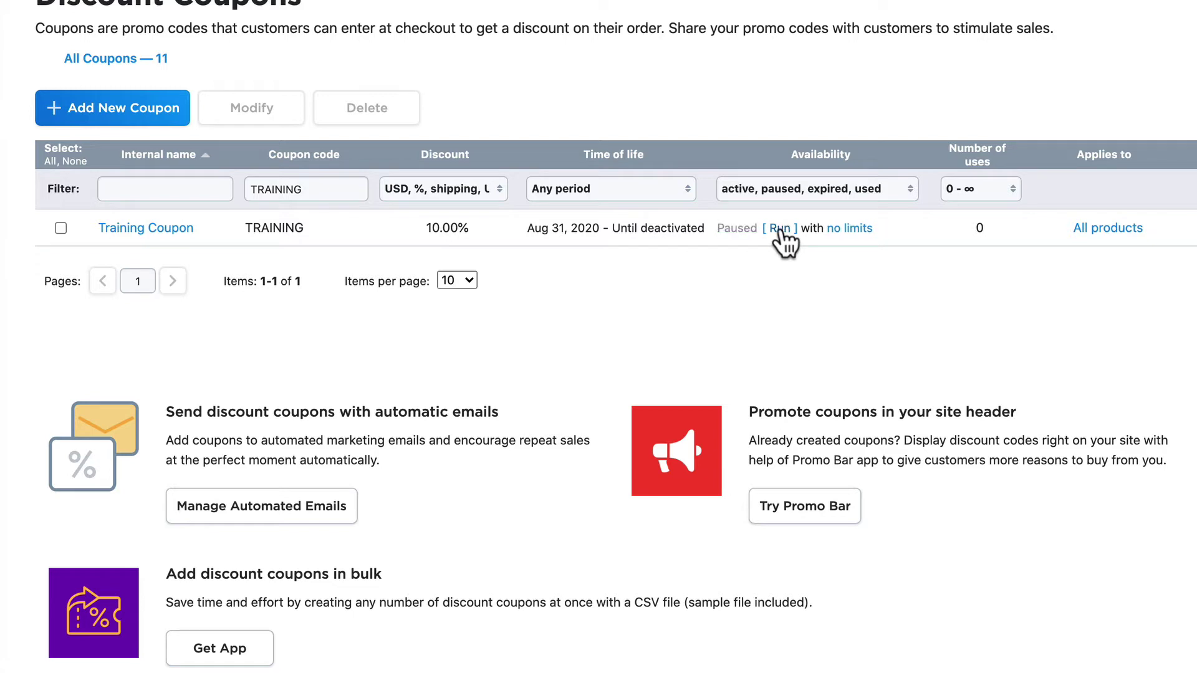
{"action": "left_click", "coordinate": [780, 228]}
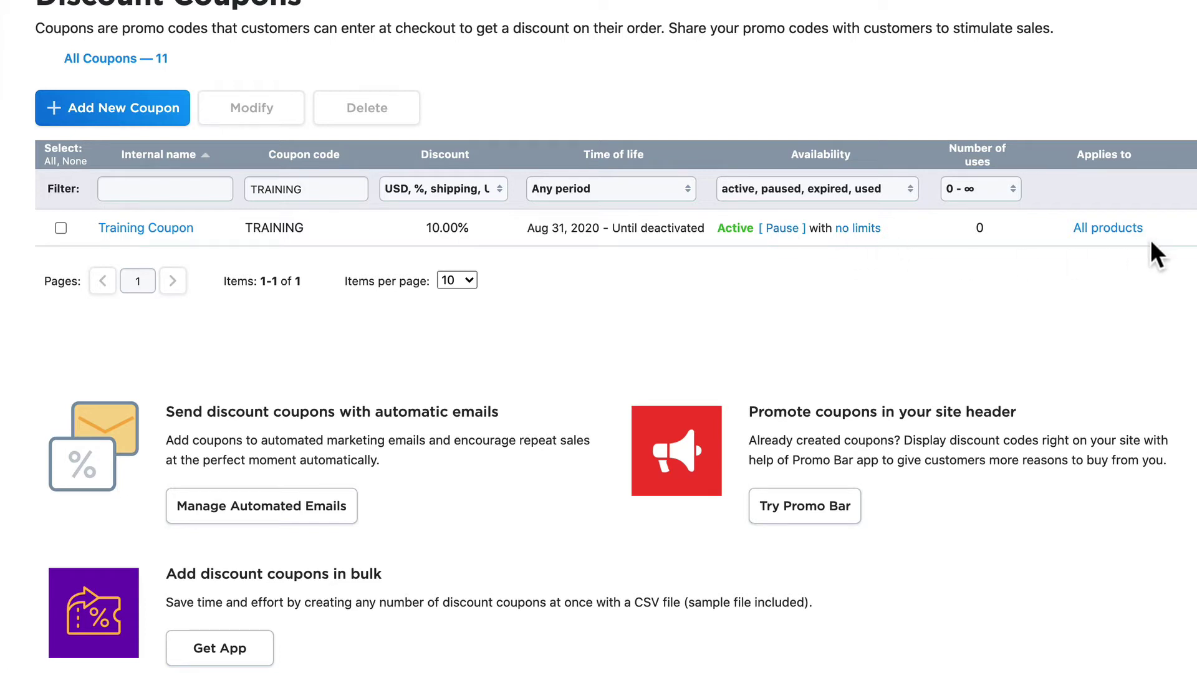
{"action": "left_click", "coordinate": [857, 228]}
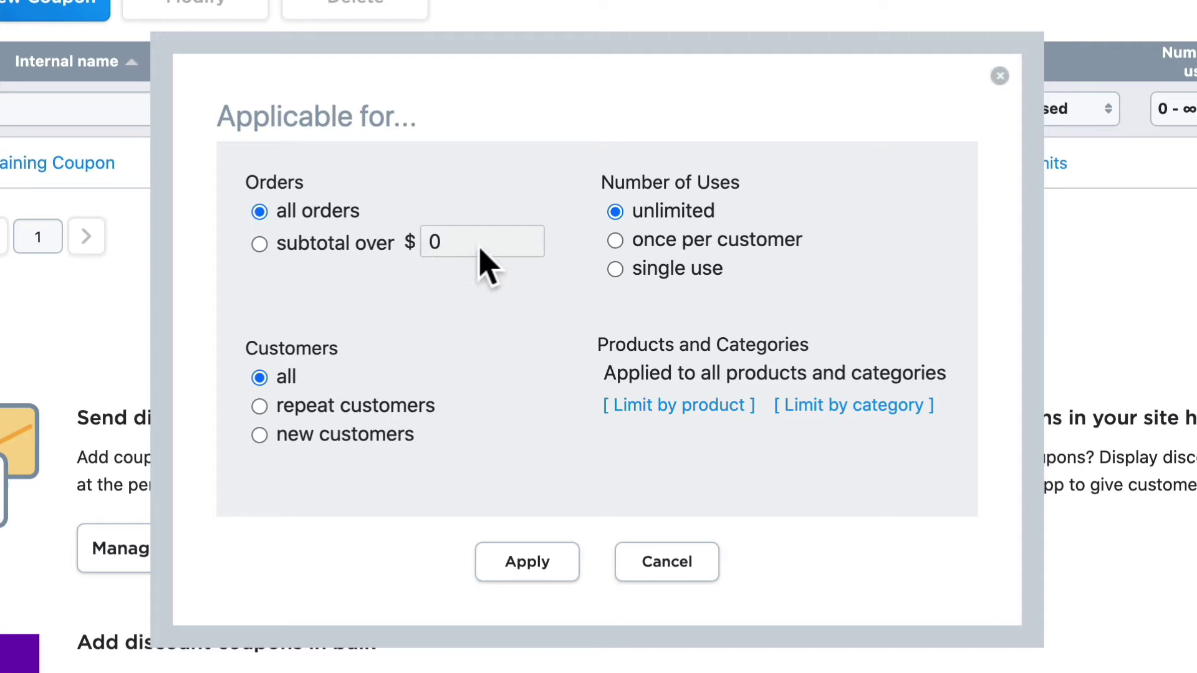
Give the Training Coupon a $20 minimum subtotal and a Clothing-only category limit
{"action": "left_click_drag", "start_coordinate": [481, 245], "coordinate": [411, 242]}
{"action": "left_click", "coordinate": [435, 243]}
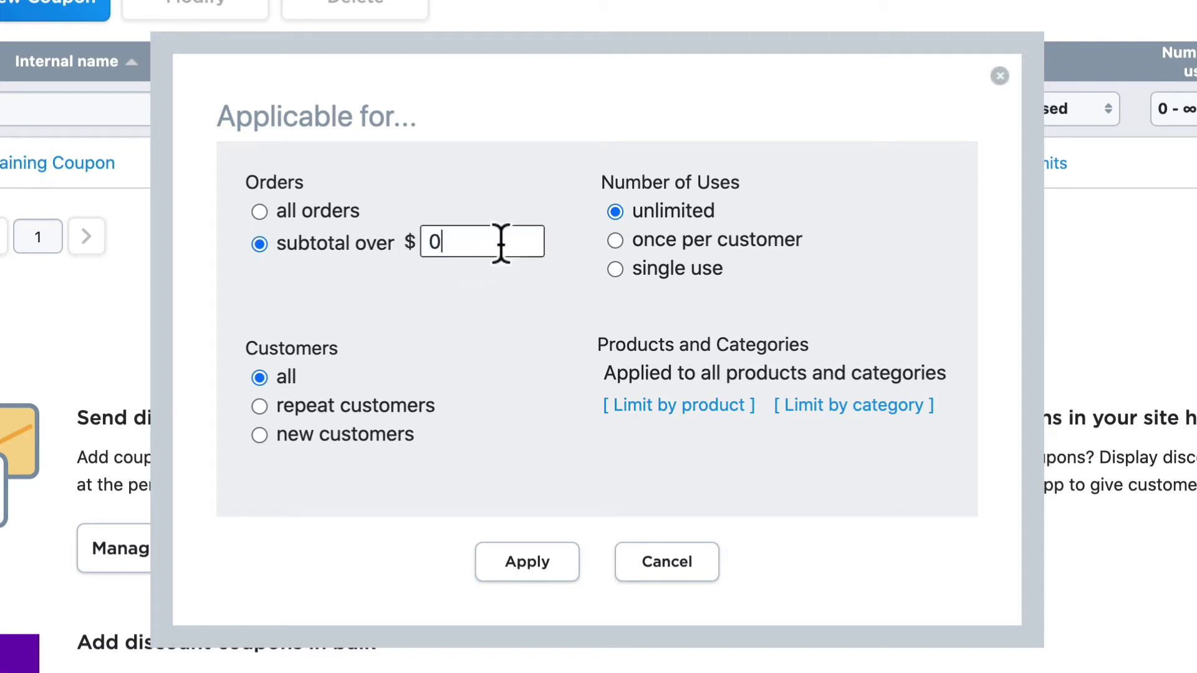
{"action": "type", "text": "2"}
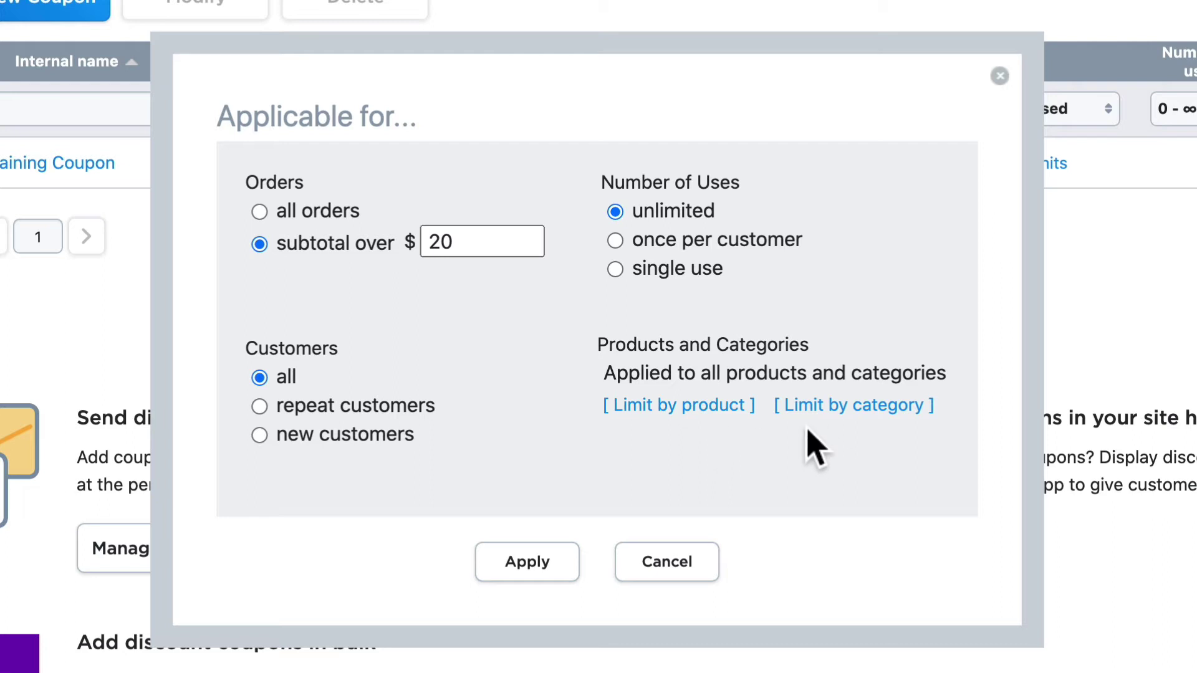
{"action": "left_click", "coordinate": [853, 405]}
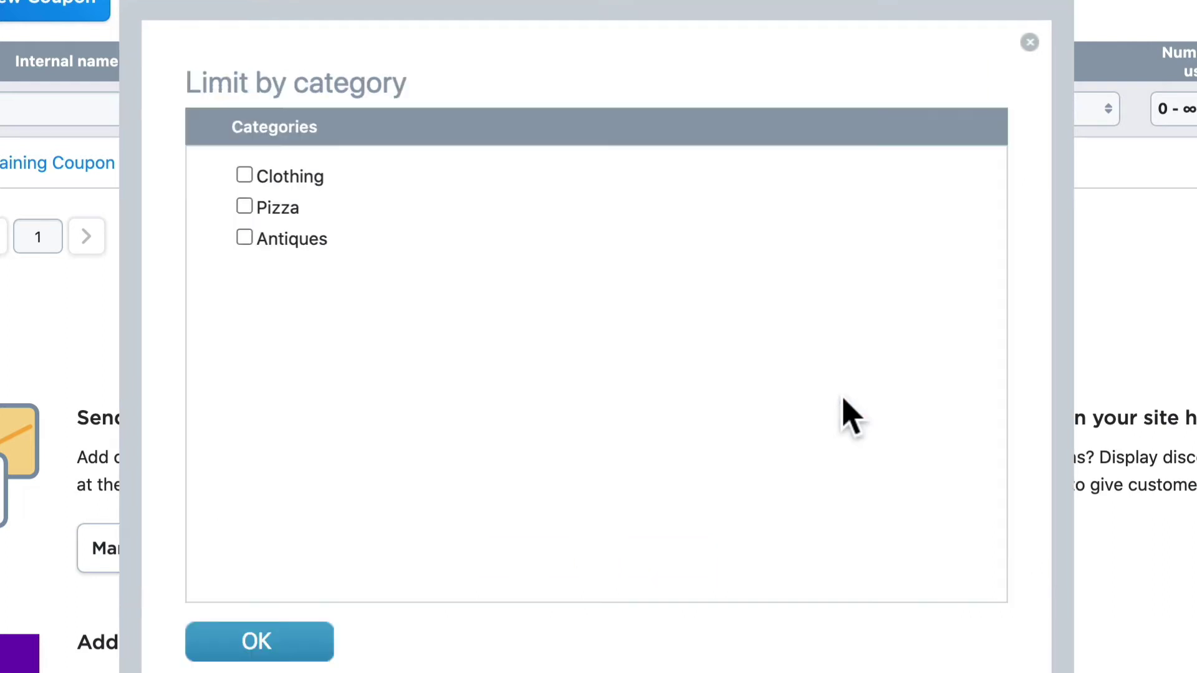
{"action": "left_click", "coordinate": [244, 176]}
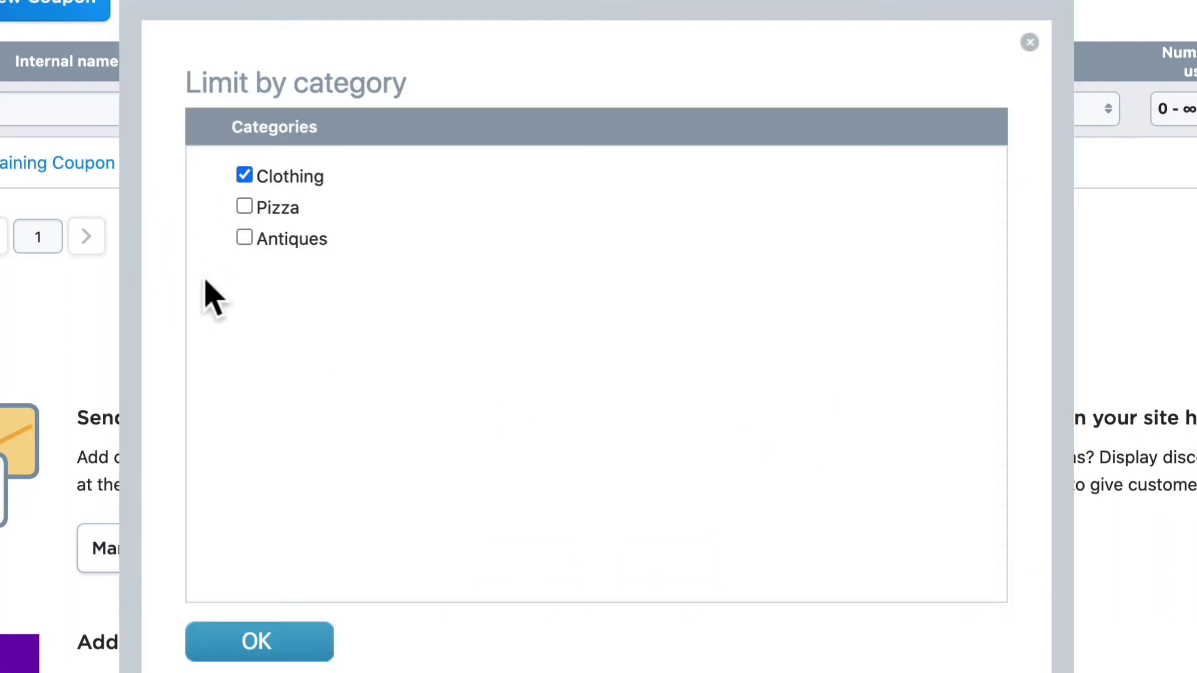
{"action": "left_click", "coordinate": [259, 643]}
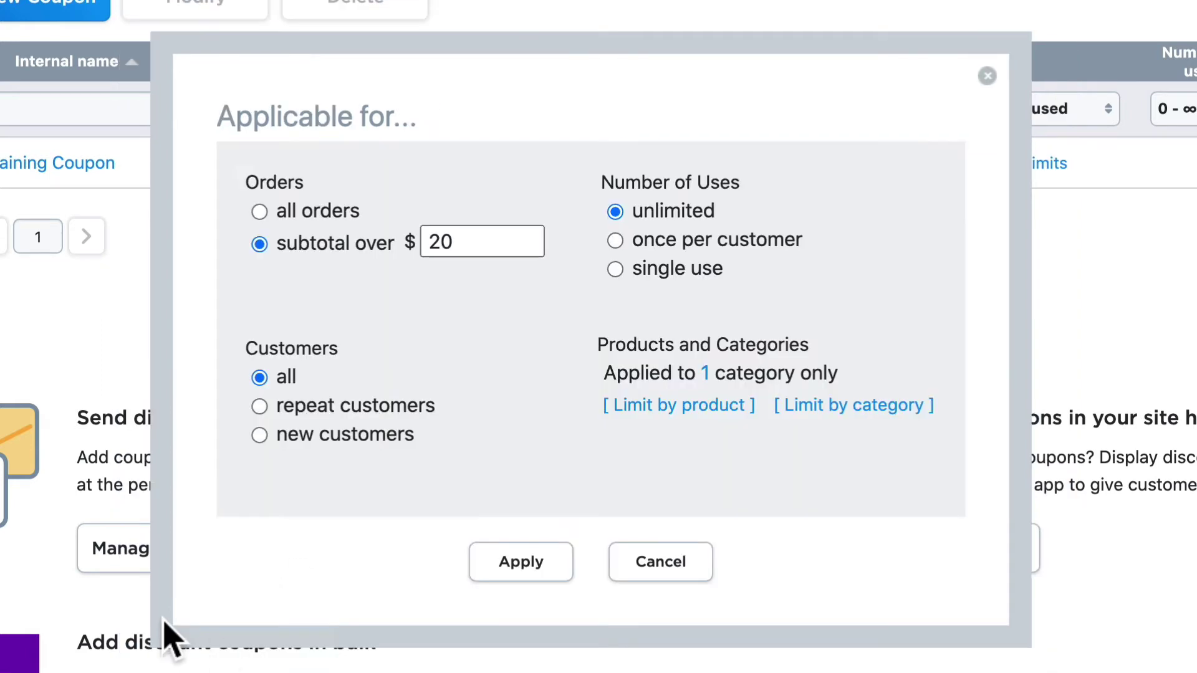
{"action": "left_click", "coordinate": [521, 561]}
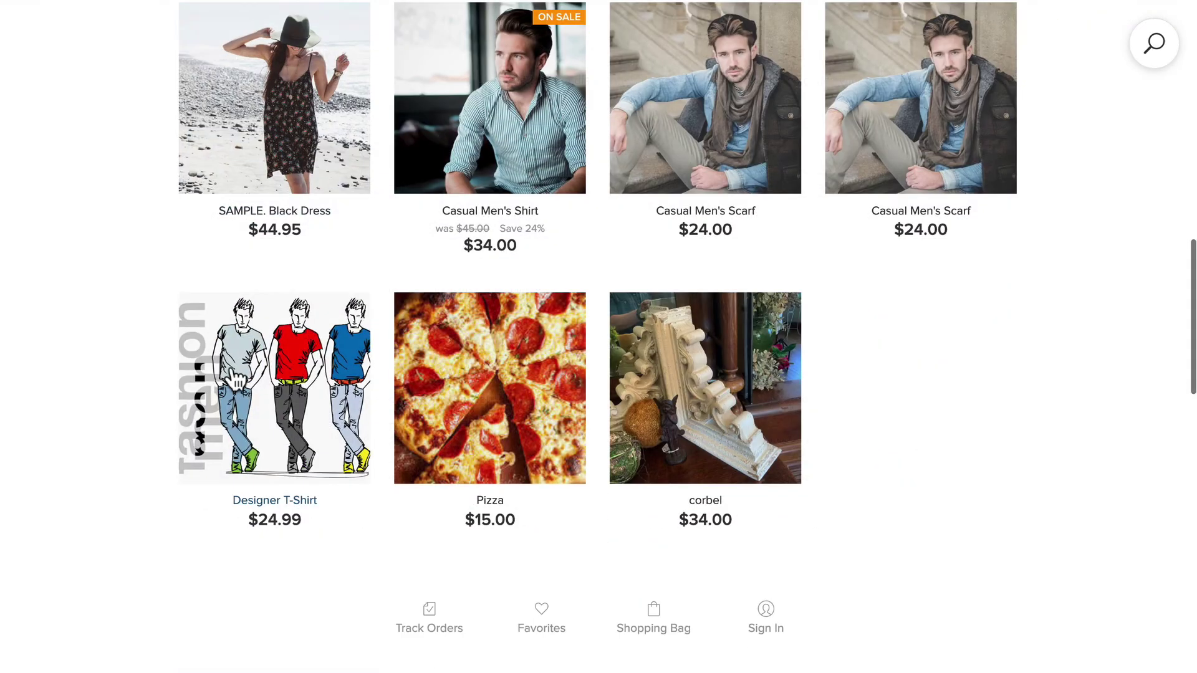
Add a large thick-crust pizza with all toppings to the bag
{"action": "left_click", "coordinate": [500, 397]}
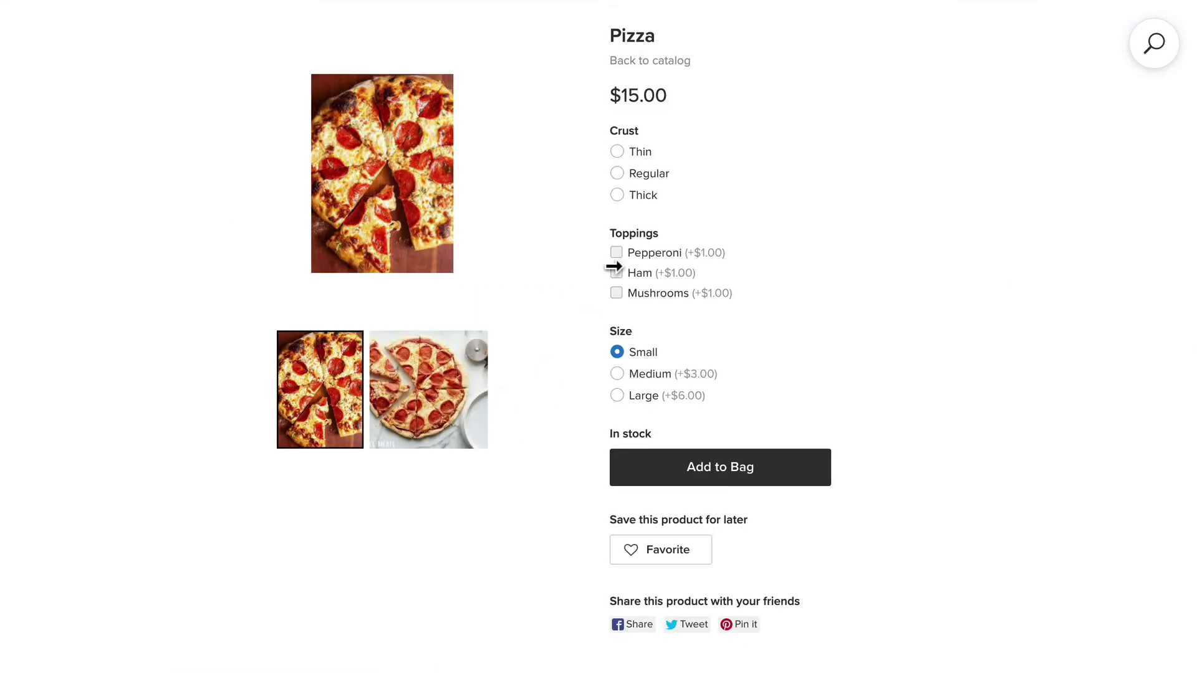
{"action": "left_click", "coordinate": [617, 196]}
{"action": "left_click", "coordinate": [616, 253]}
{"action": "left_click", "coordinate": [617, 292]}
{"action": "left_click", "coordinate": [618, 395]}
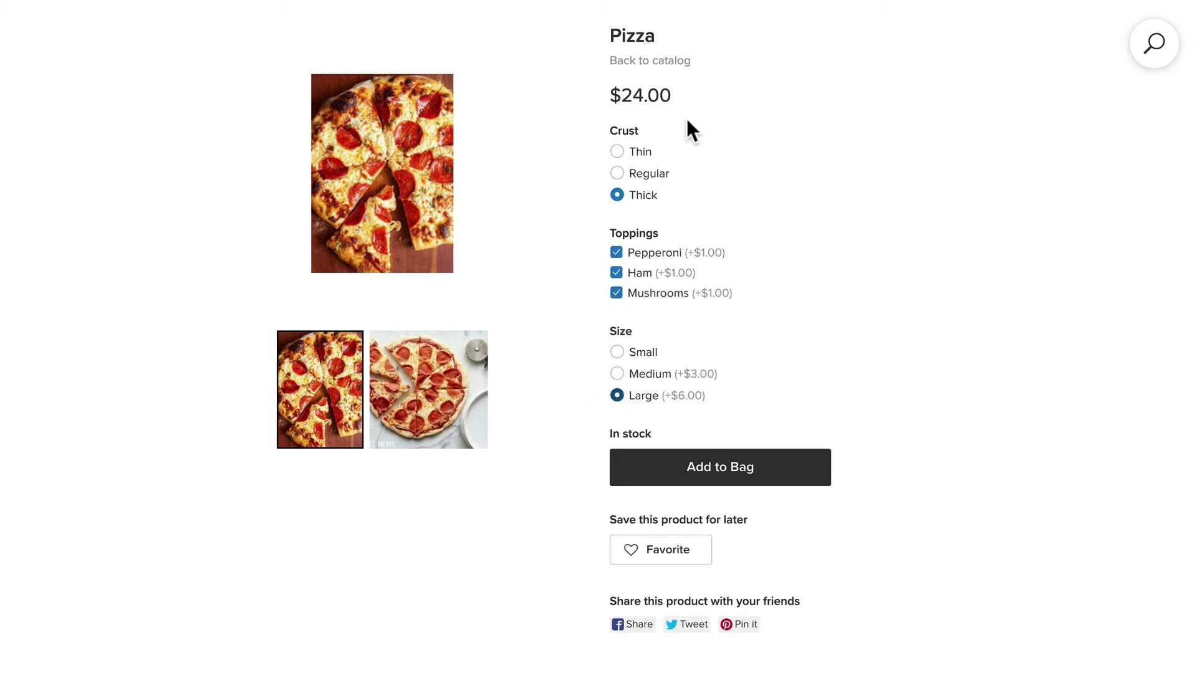
{"action": "left_click", "coordinate": [723, 474]}
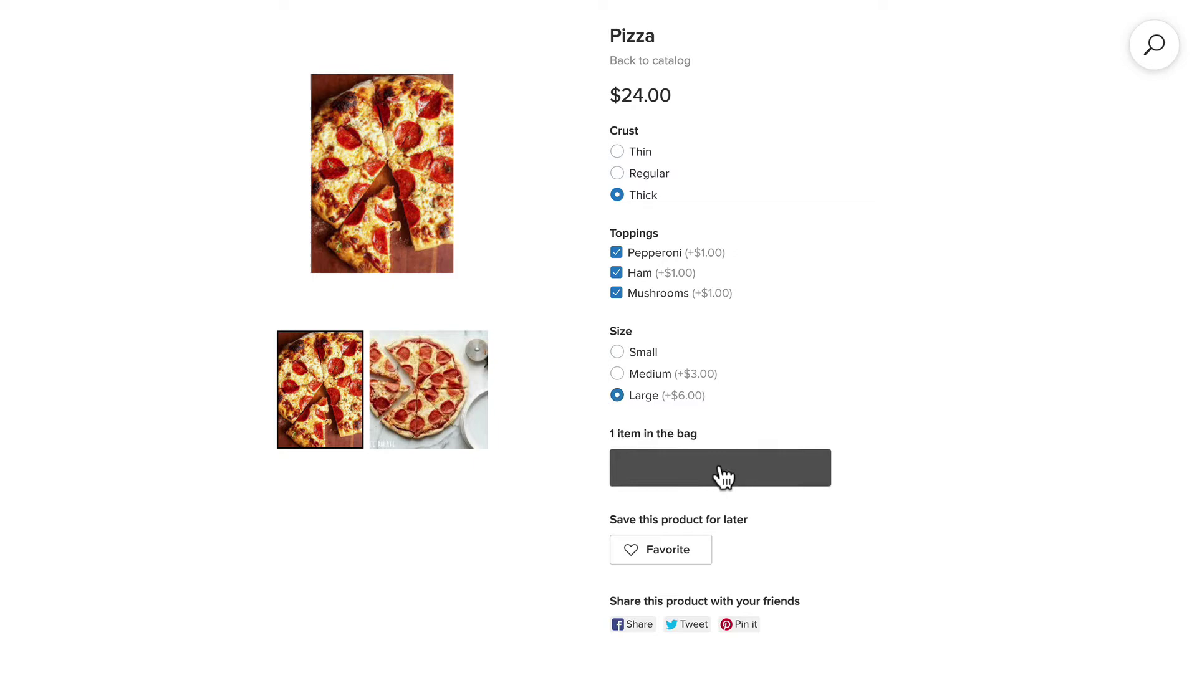
At checkout, try coupon TRAINING, which is rejected for these items
{"action": "left_click", "coordinate": [719, 512]}
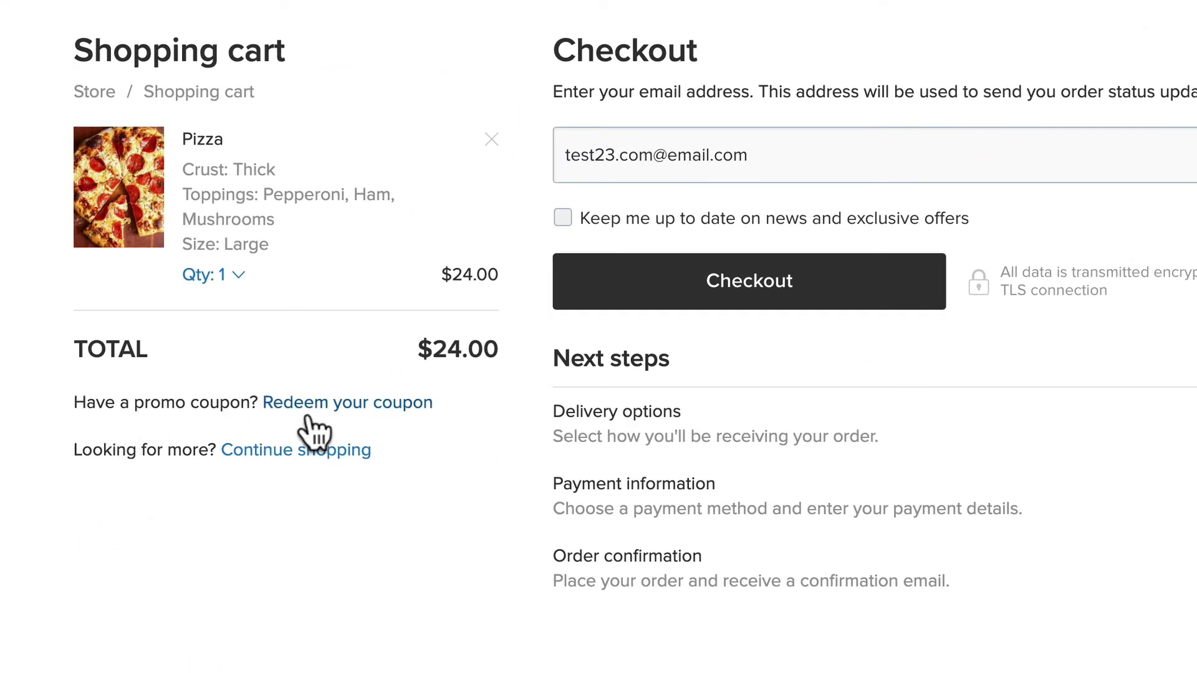
{"action": "left_click", "coordinate": [311, 404]}
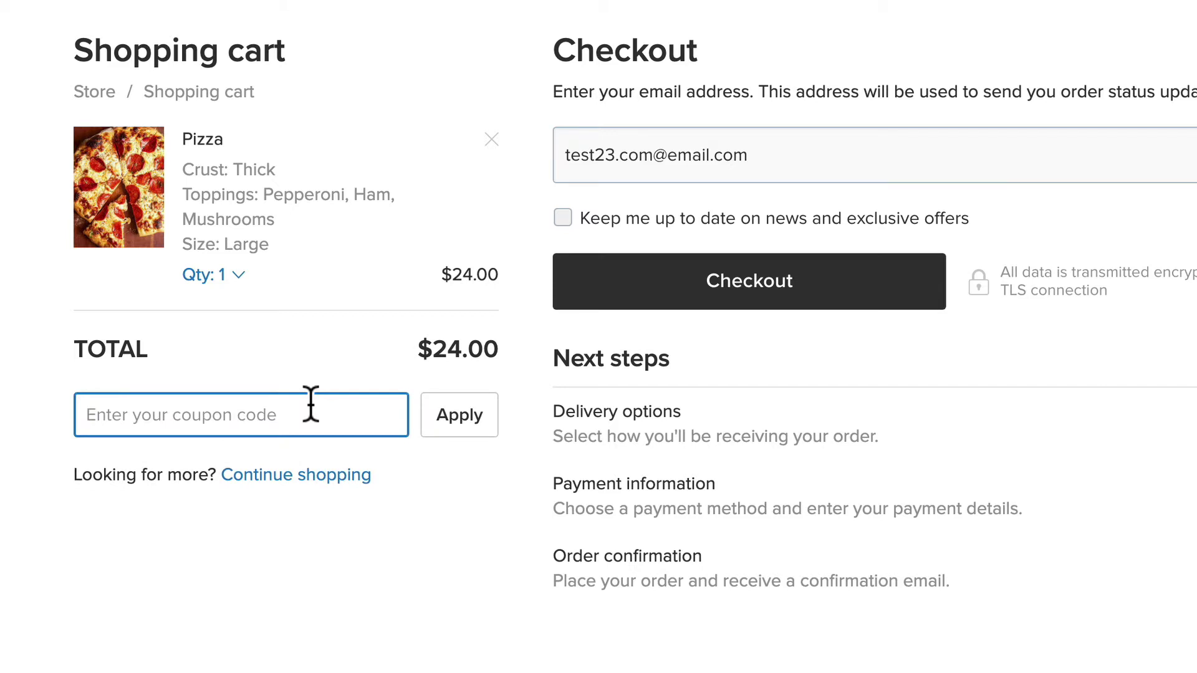
{"action": "type", "text": "TRAINING"}
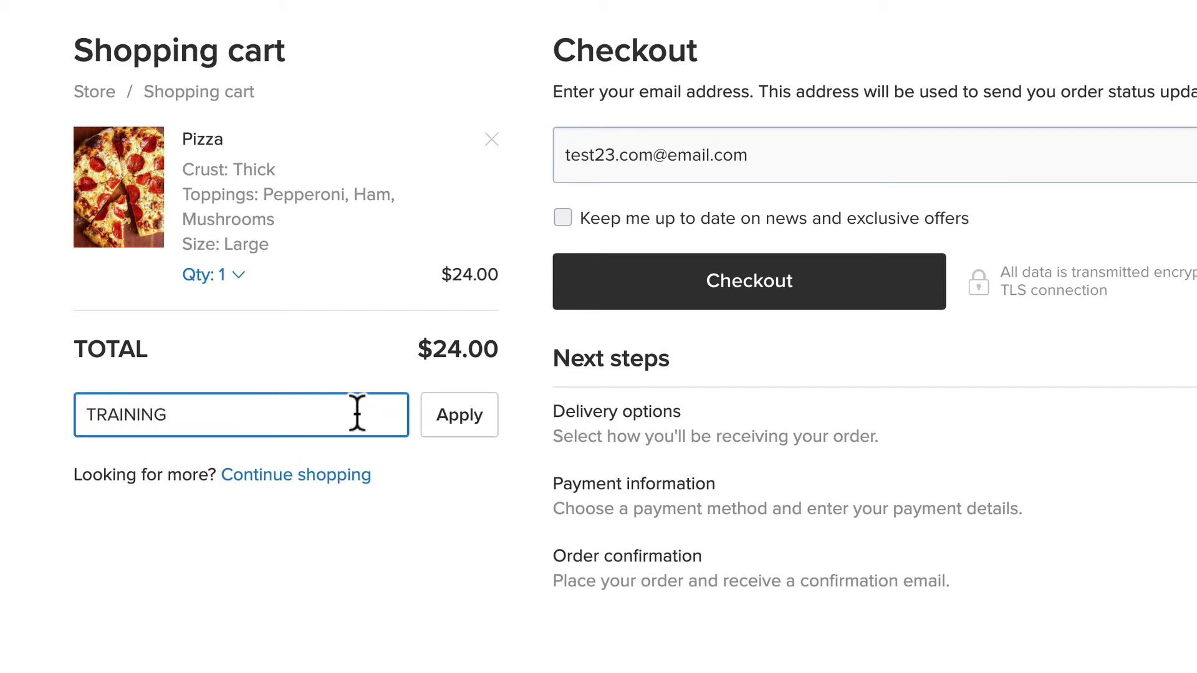
{"action": "left_click", "coordinate": [458, 414]}
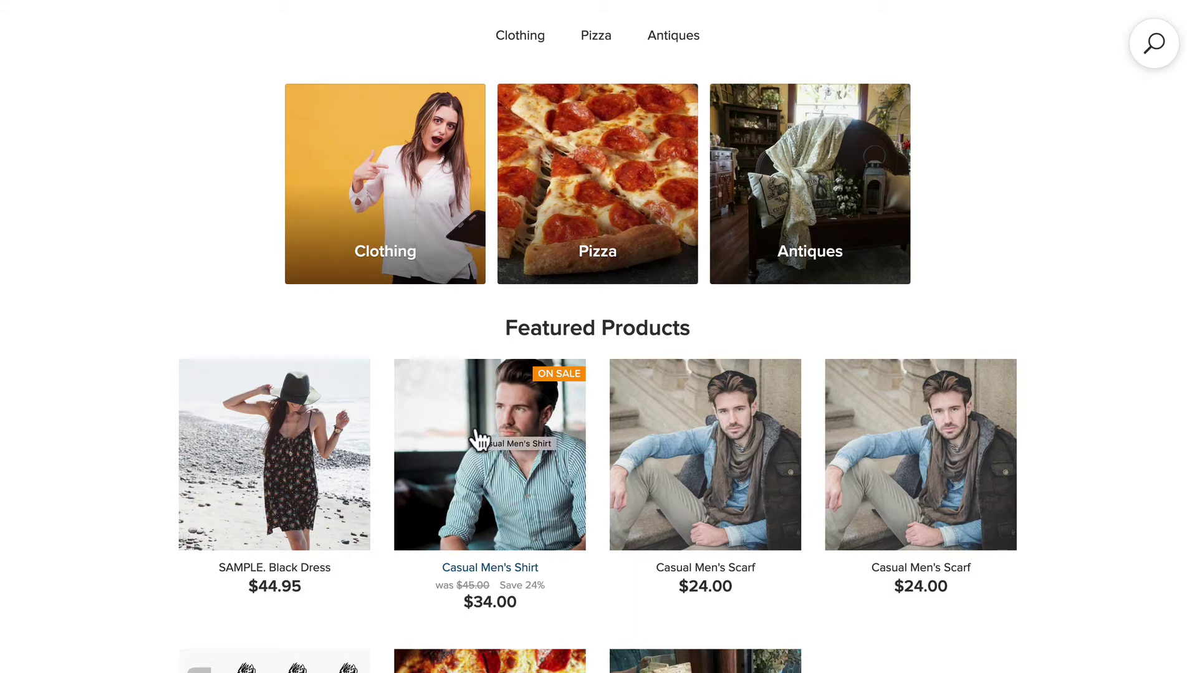
Add a size M Casual Men's Shirt with no monogram to the bag
{"action": "left_click", "coordinate": [480, 439]}
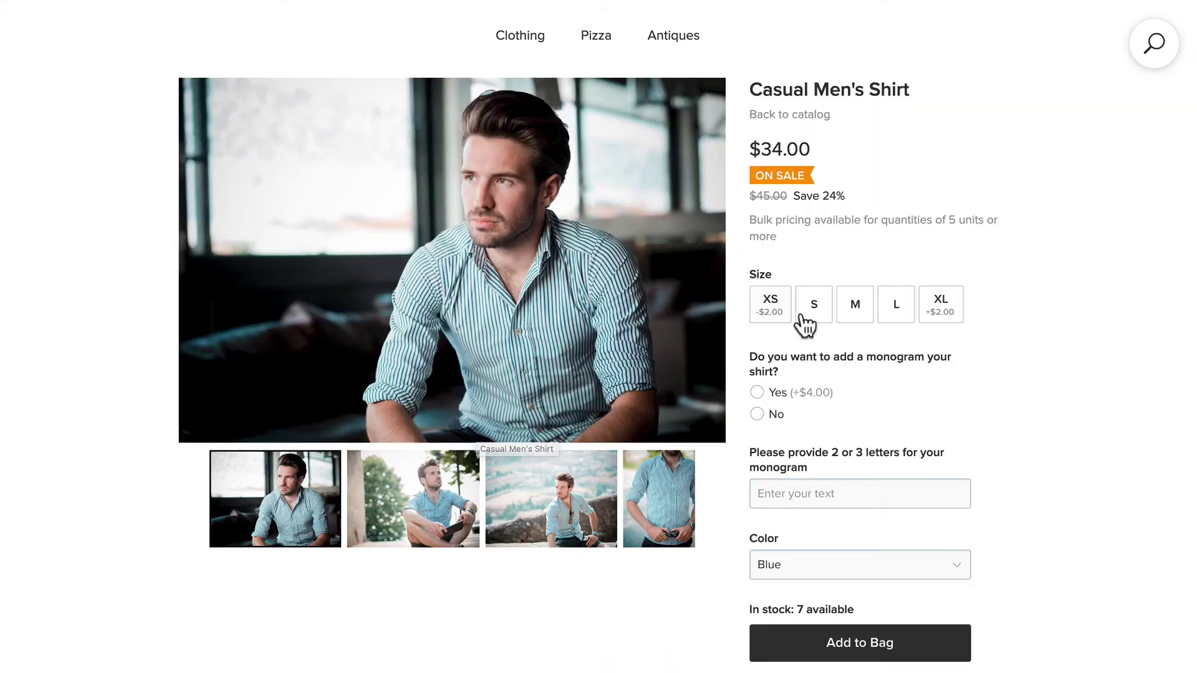
{"action": "left_click", "coordinate": [856, 304]}
{"action": "left_click", "coordinate": [757, 414]}
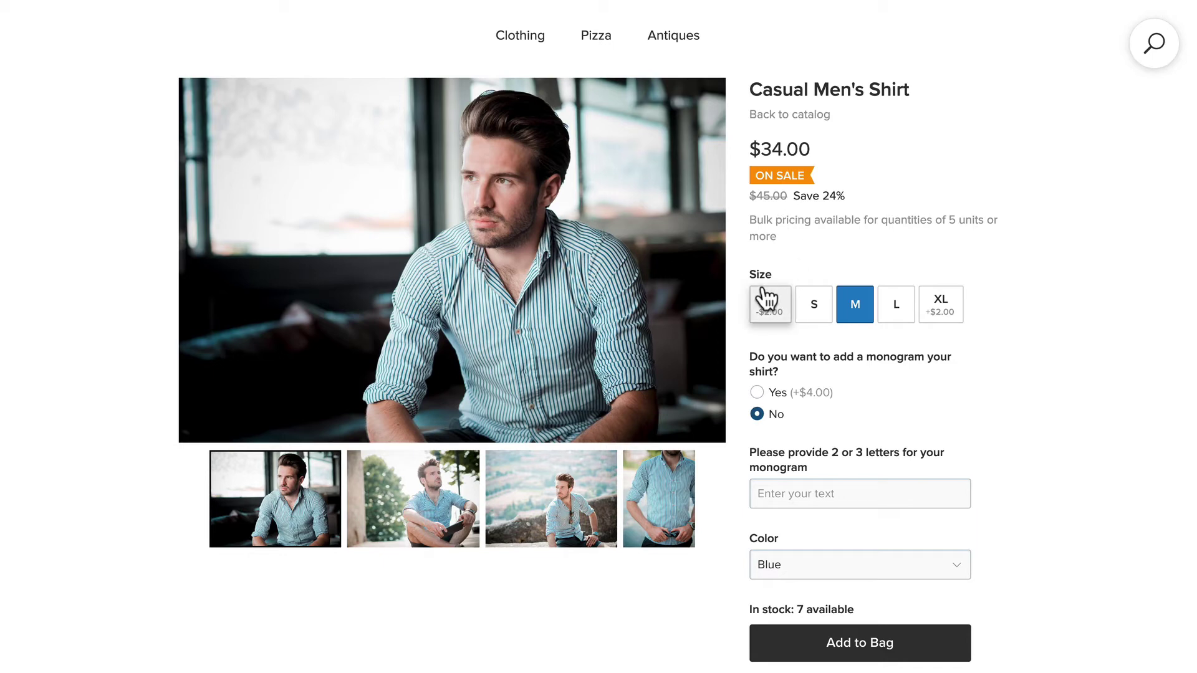
{"action": "scroll", "coordinate": [749, 290], "scroll_direction": "down", "scroll_amount": 2}
{"action": "scroll", "coordinate": [748, 290], "scroll_direction": "down", "scroll_amount": 2}
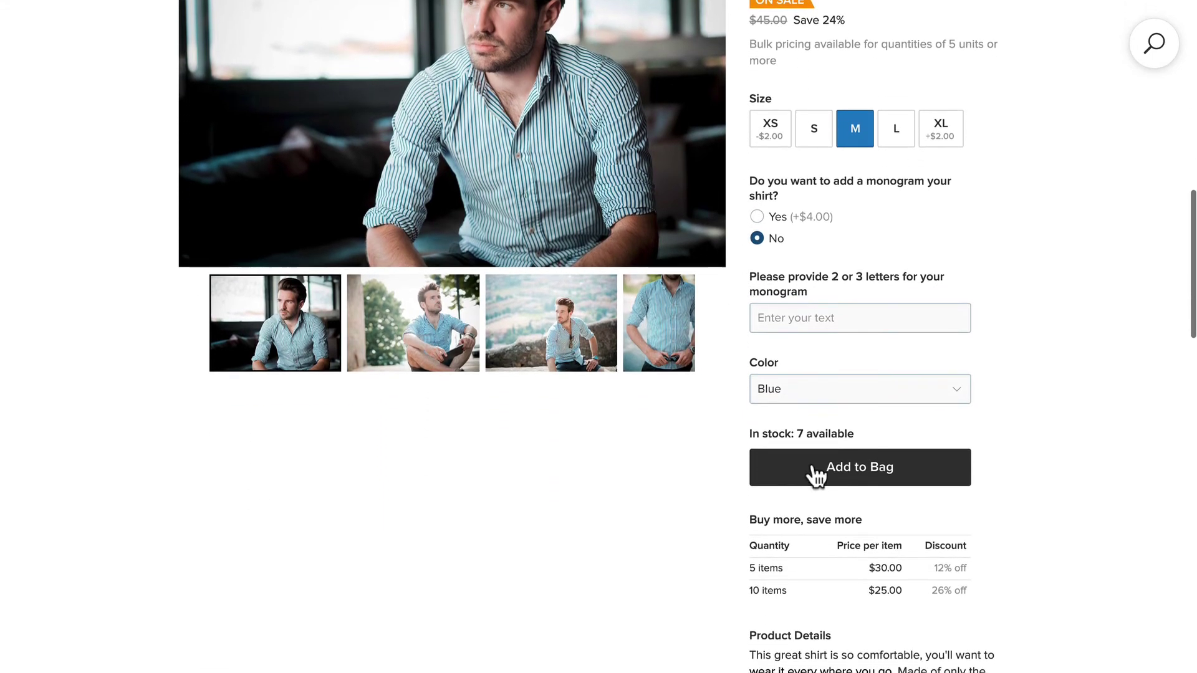
{"action": "left_click", "coordinate": [856, 467]}
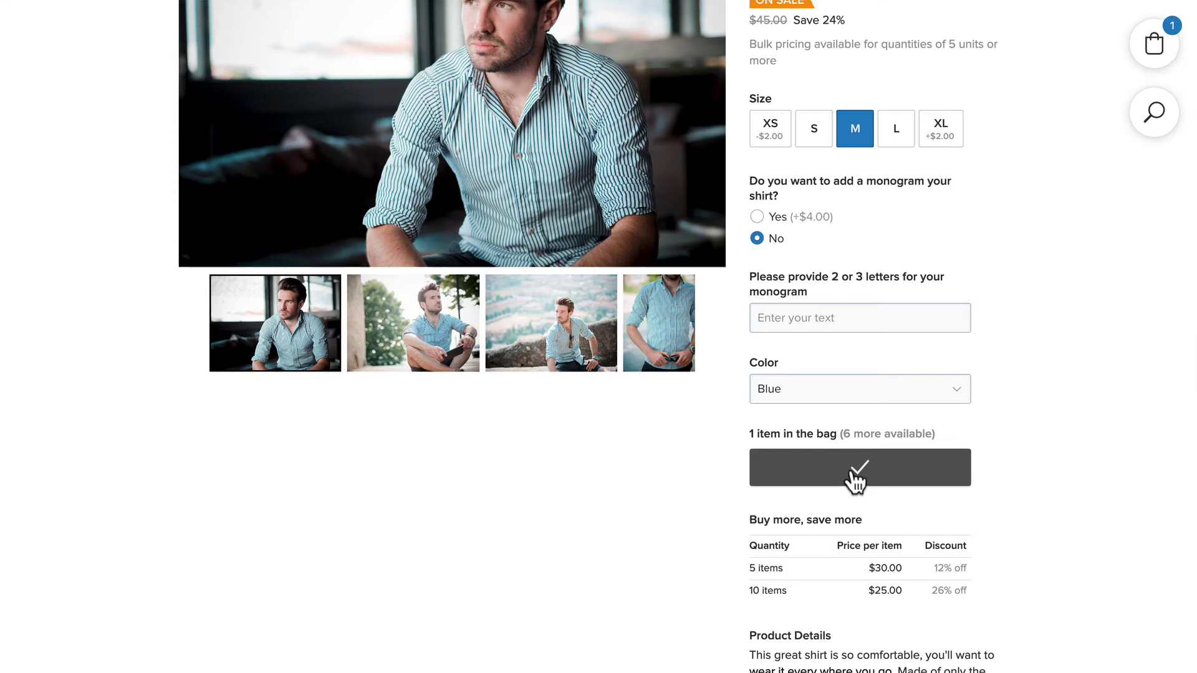
Apply coupon TRAINING in the cart, taking the $34 shirt order to $30.60
{"action": "left_click", "coordinate": [1153, 44]}
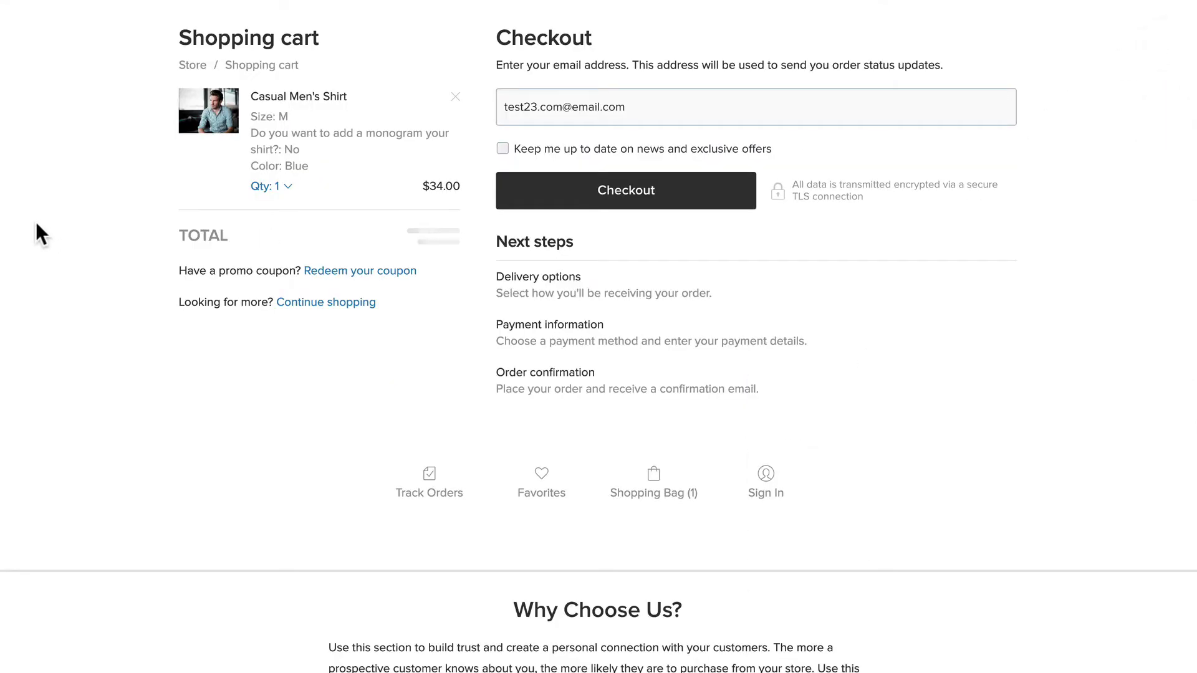
{"action": "left_click", "coordinate": [348, 270]}
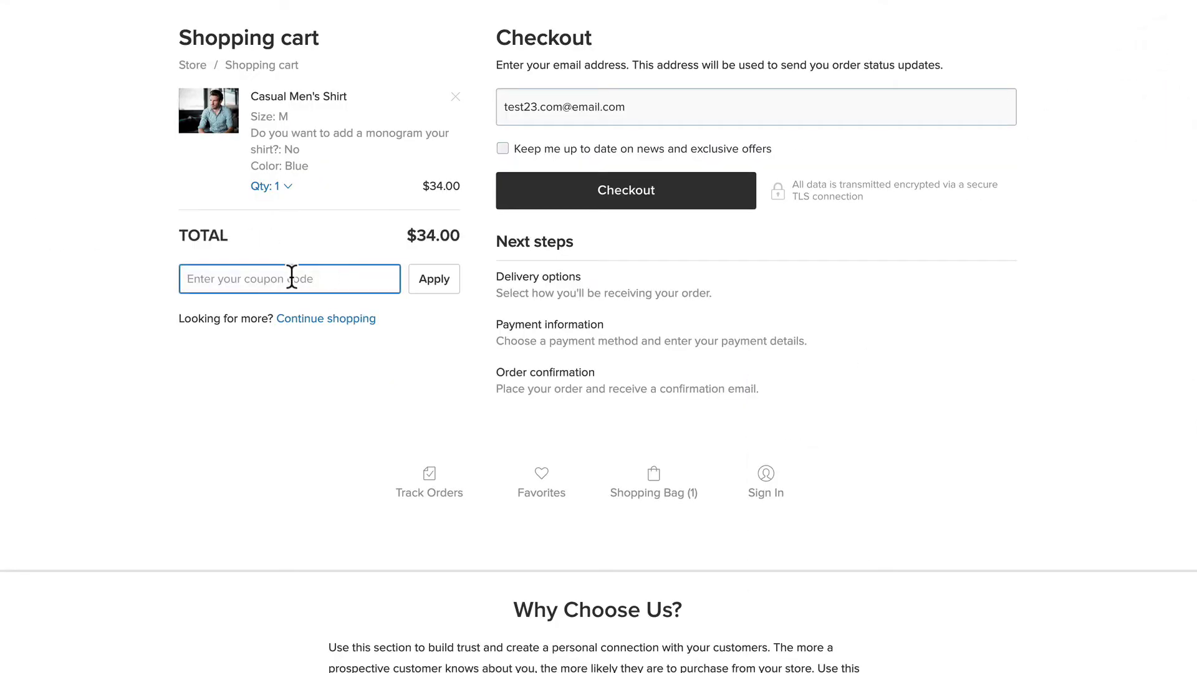
{"action": "type", "text": "TRAINING"}
{"action": "left_click", "coordinate": [434, 279]}
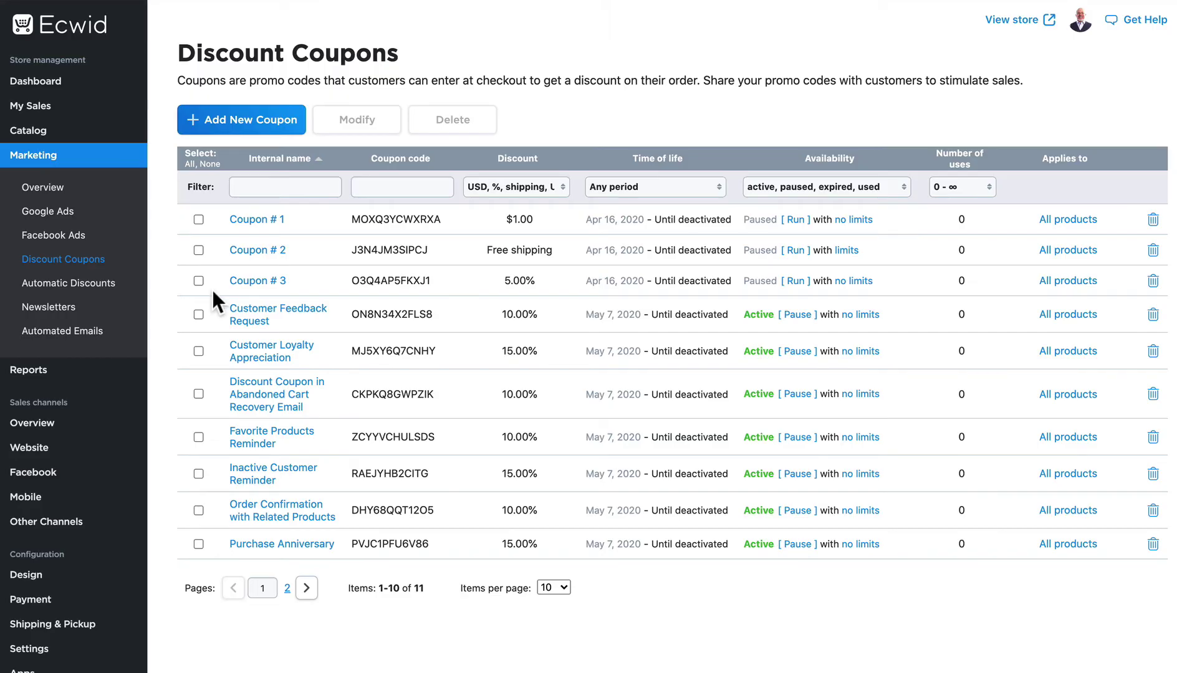
{"action": "left_click", "coordinate": [266, 250]}
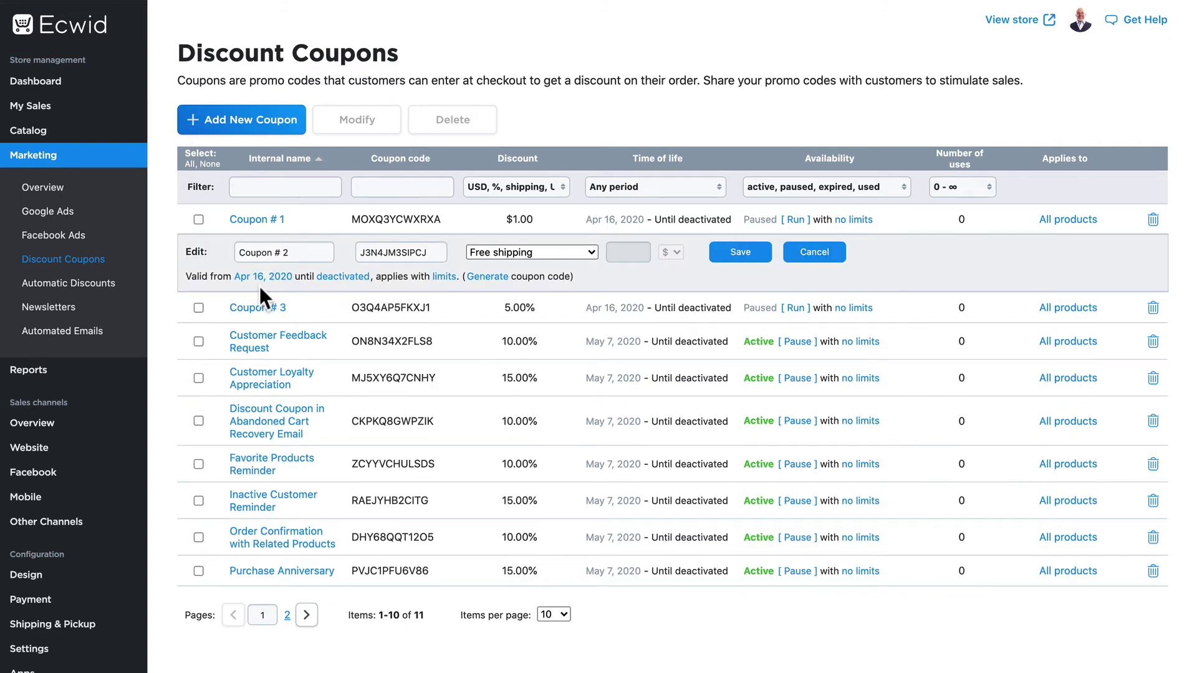
{"action": "left_click", "coordinate": [444, 277]}
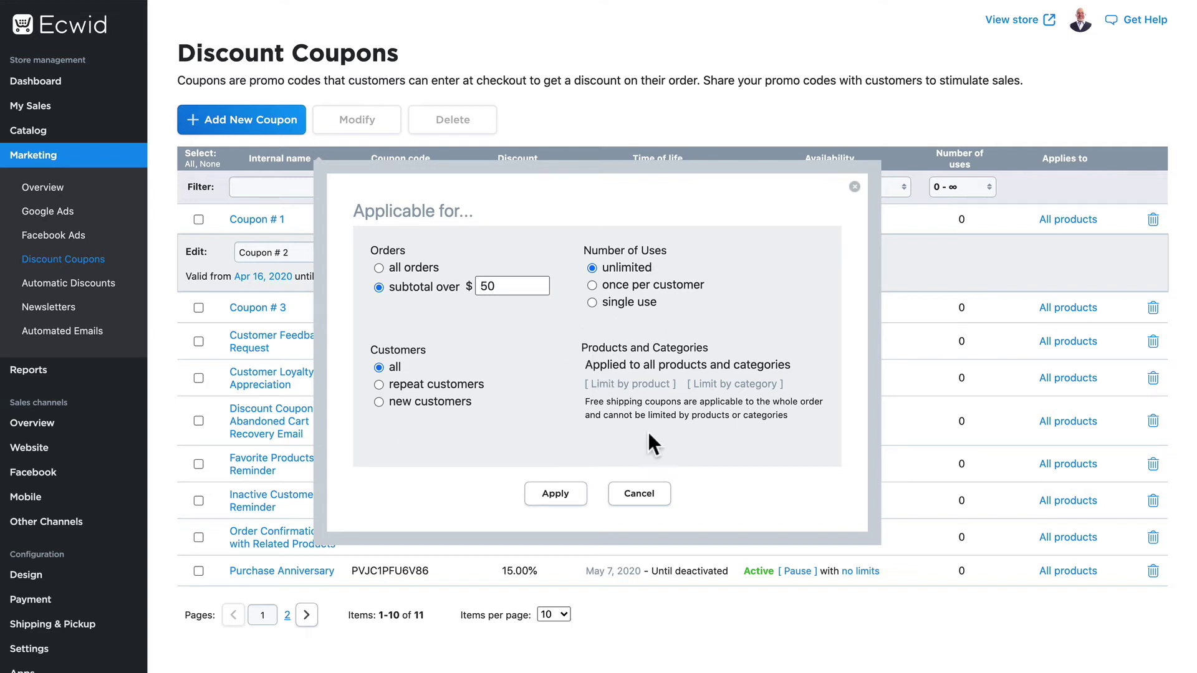
{"action": "left_click", "coordinate": [638, 493]}
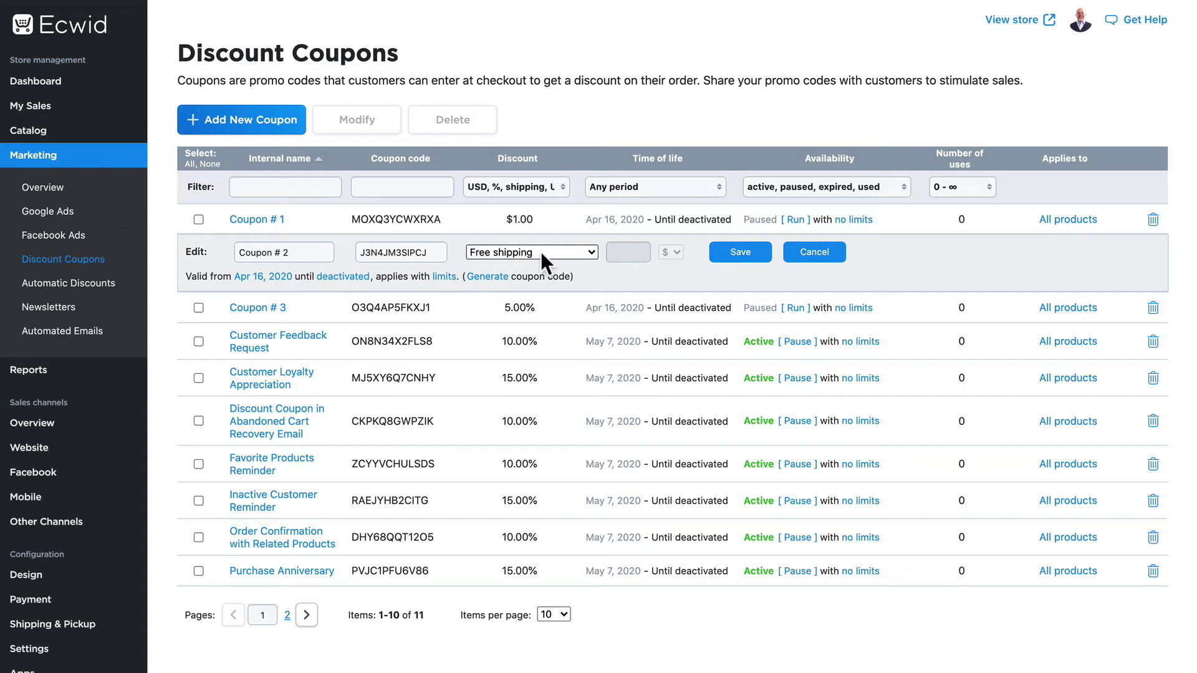
{"action": "left_click", "coordinate": [814, 251]}
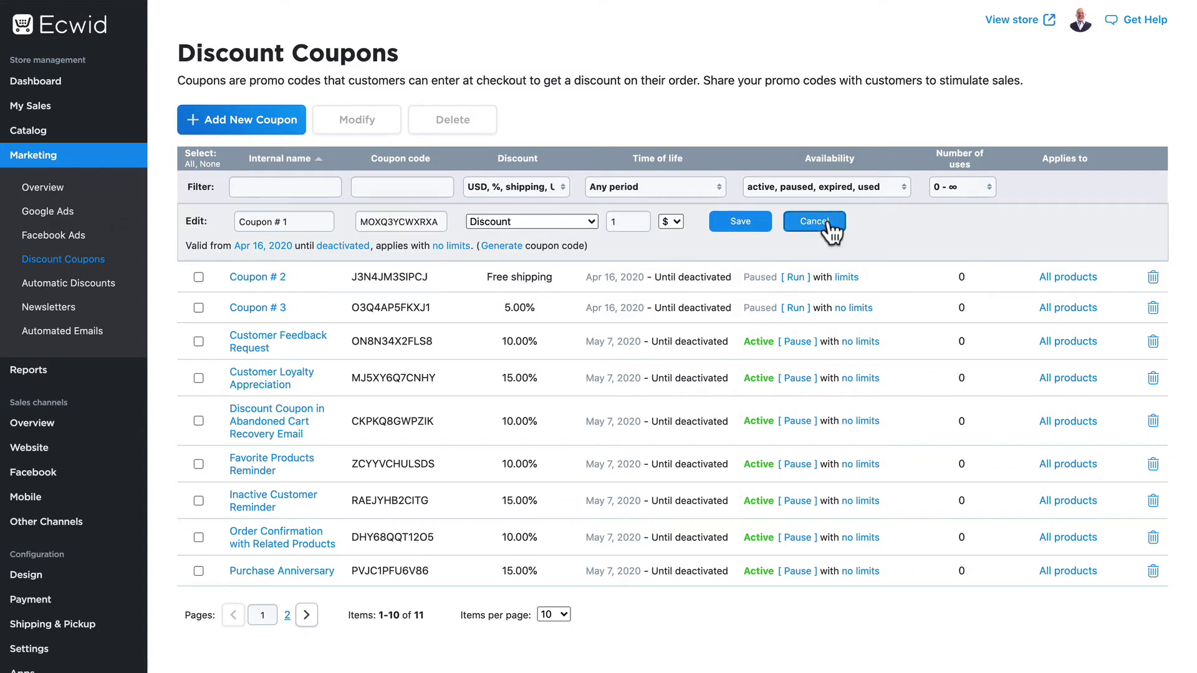
{"action": "left_click", "coordinate": [258, 281]}
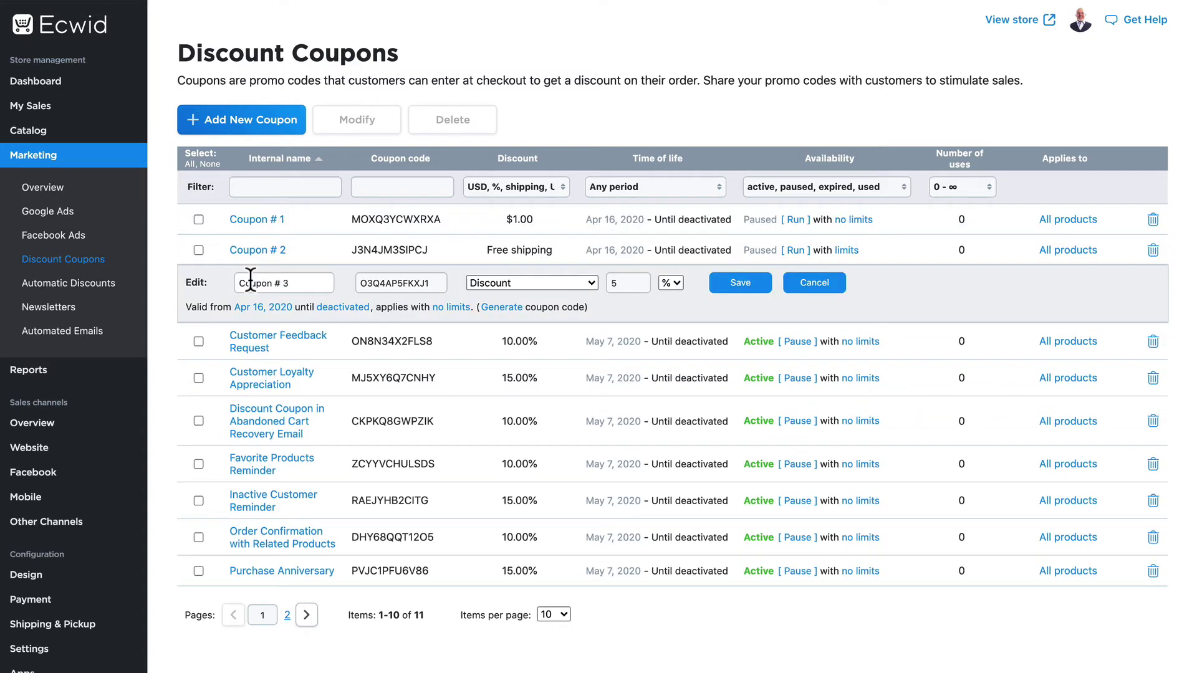
{"action": "left_click", "coordinate": [815, 283]}
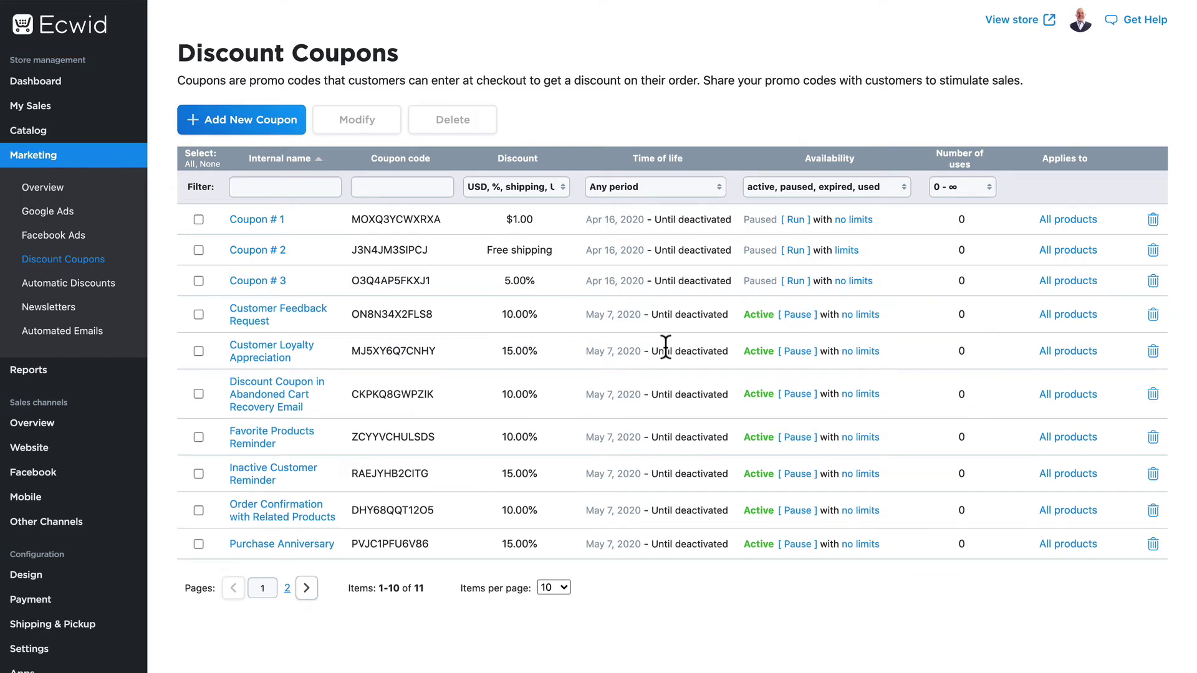
{"action": "scroll", "coordinate": [664, 349], "scroll_direction": "down", "scroll_amount": 1}
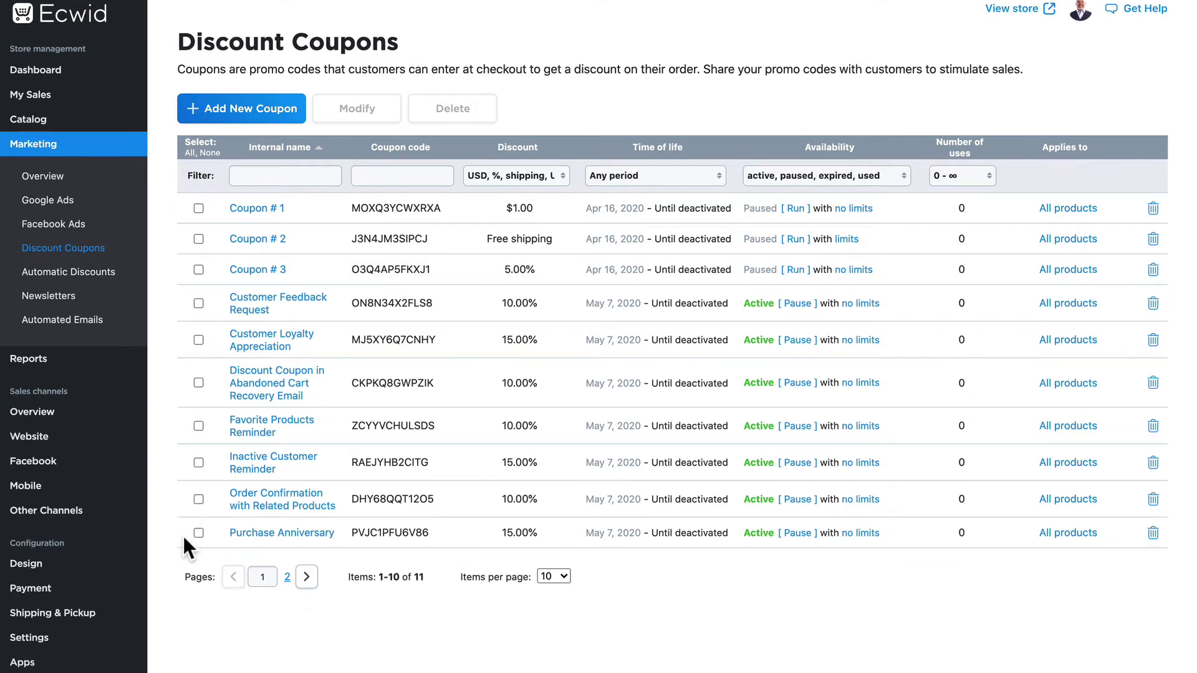
{"action": "scroll", "coordinate": [182, 534], "scroll_direction": "down", "scroll_amount": 5}
{"action": "scroll", "coordinate": [159, 463], "scroll_direction": "down", "scroll_amount": 3}
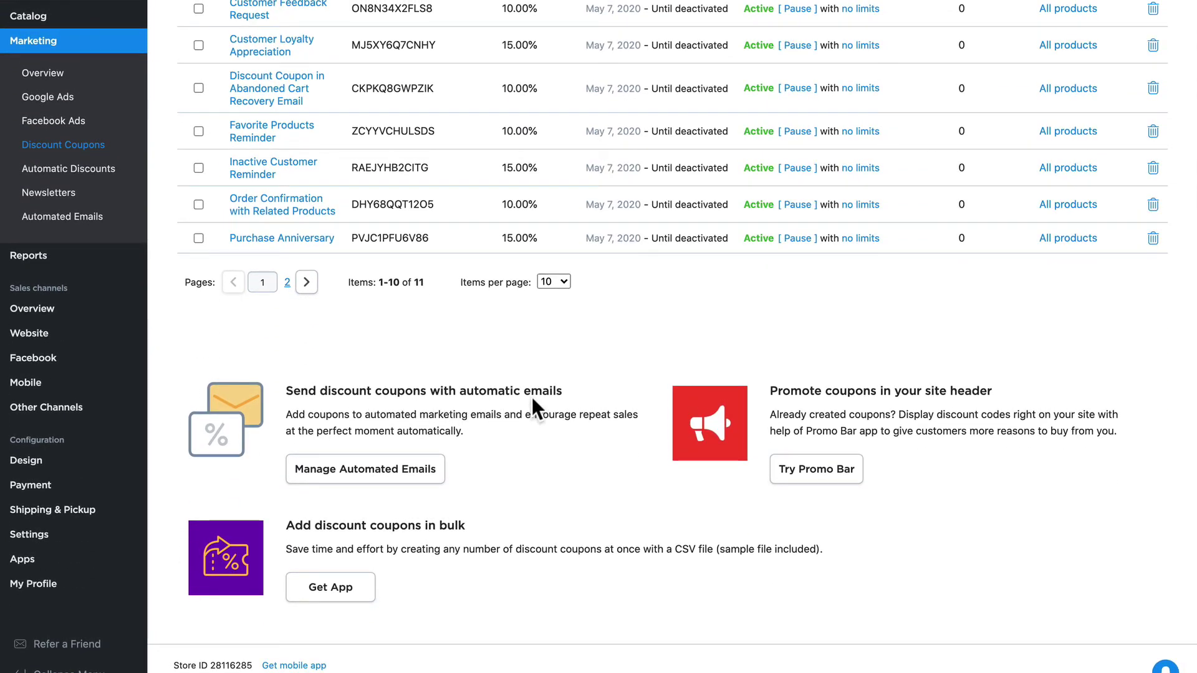
Open the Automated Emails page to view the re-engagement campaigns
{"action": "left_click", "coordinate": [348, 476]}
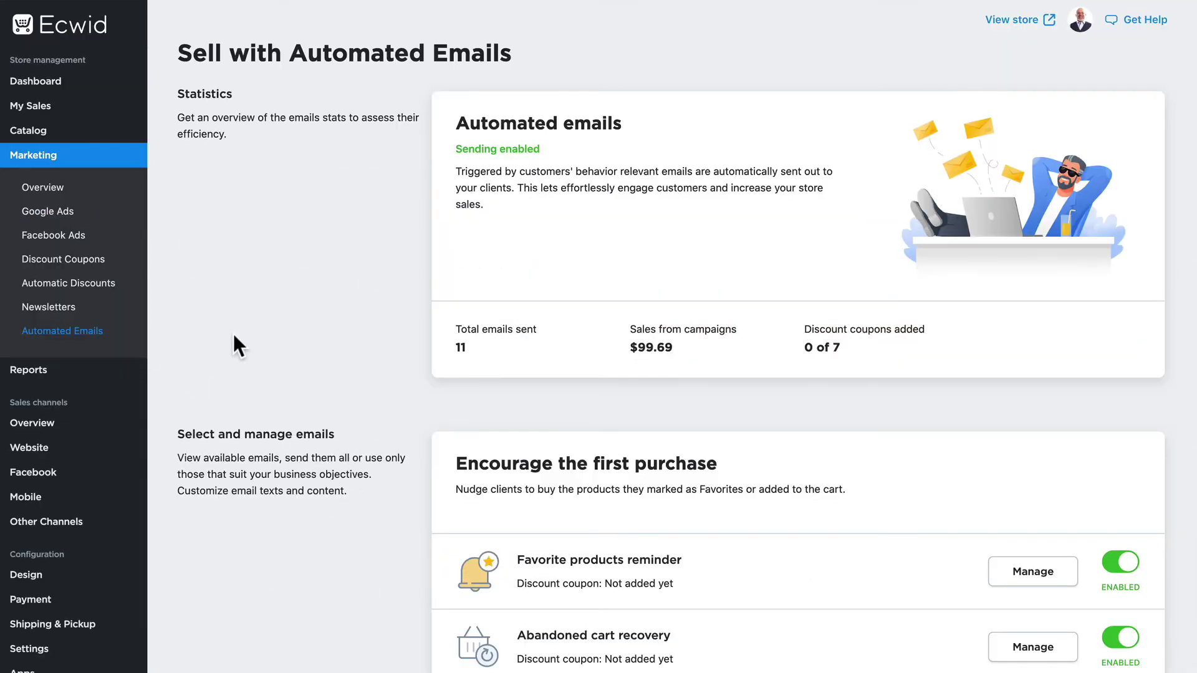
{"action": "scroll", "coordinate": [256, 339], "scroll_direction": "down", "scroll_amount": 3}
{"action": "scroll", "coordinate": [256, 339], "scroll_direction": "down", "scroll_amount": 3}
{"action": "scroll", "coordinate": [260, 342], "scroll_direction": "down", "scroll_amount": 2}
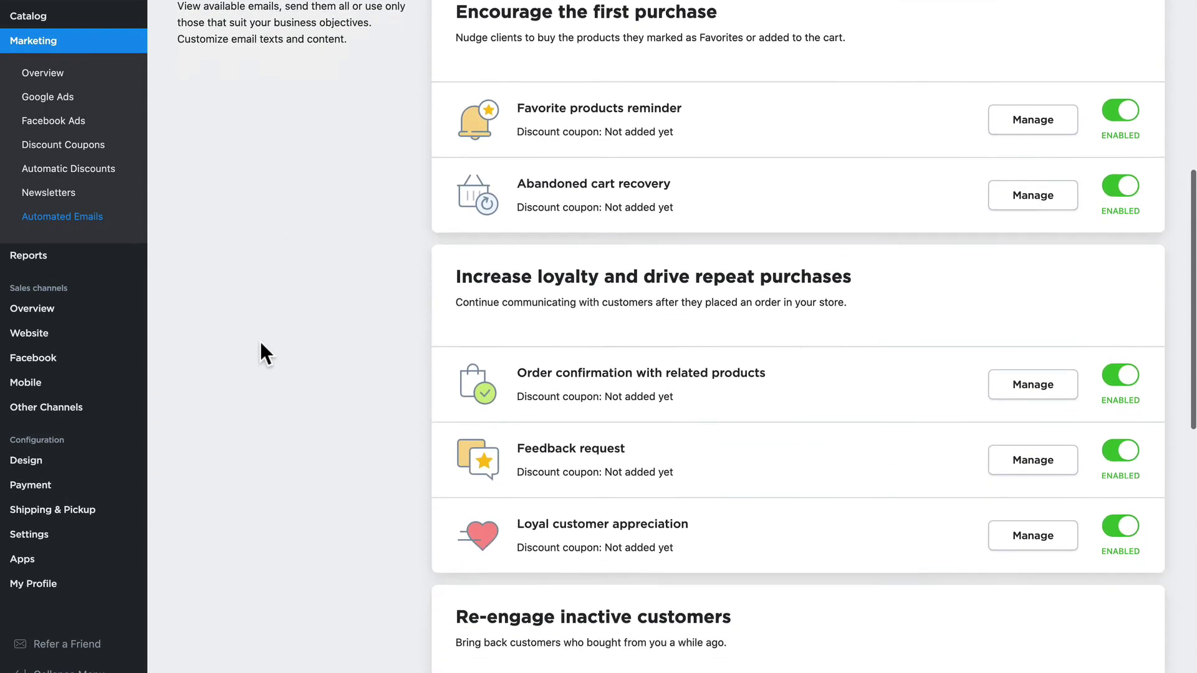
{"action": "scroll", "coordinate": [260, 341], "scroll_direction": "down", "scroll_amount": 2}
{"action": "scroll", "coordinate": [260, 341], "scroll_direction": "down", "scroll_amount": 2}
{"action": "scroll", "coordinate": [260, 342], "scroll_direction": "down", "scroll_amount": 1}
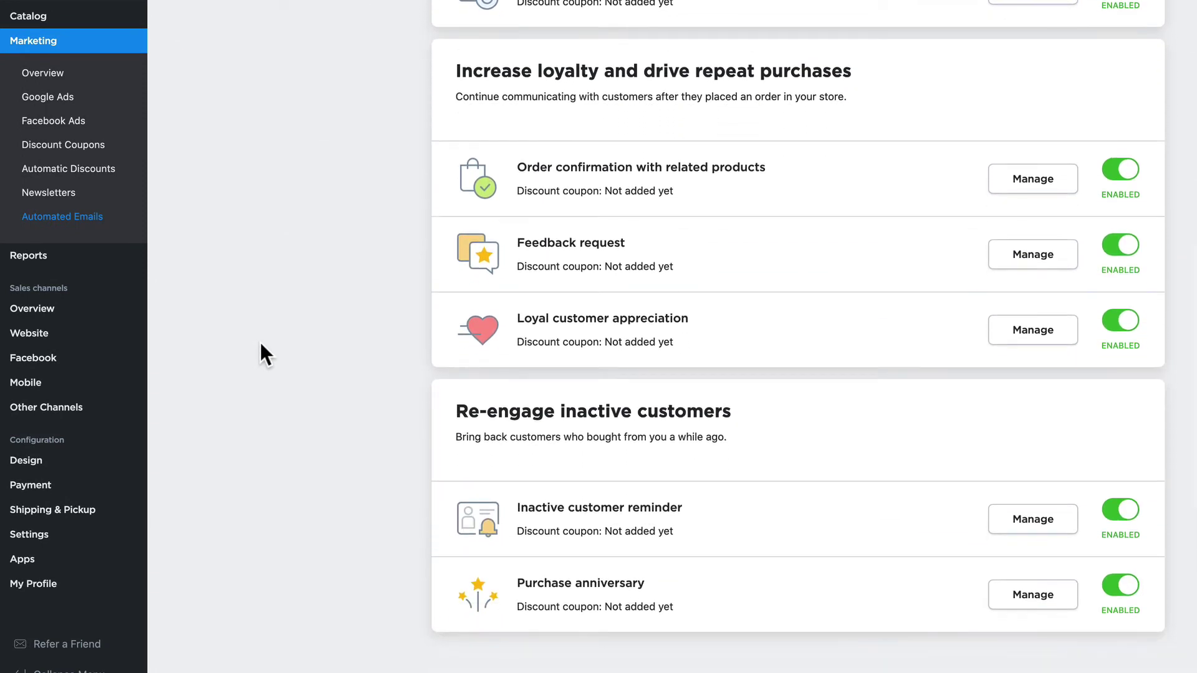
{"action": "scroll", "coordinate": [261, 342], "scroll_direction": "down", "scroll_amount": 2}
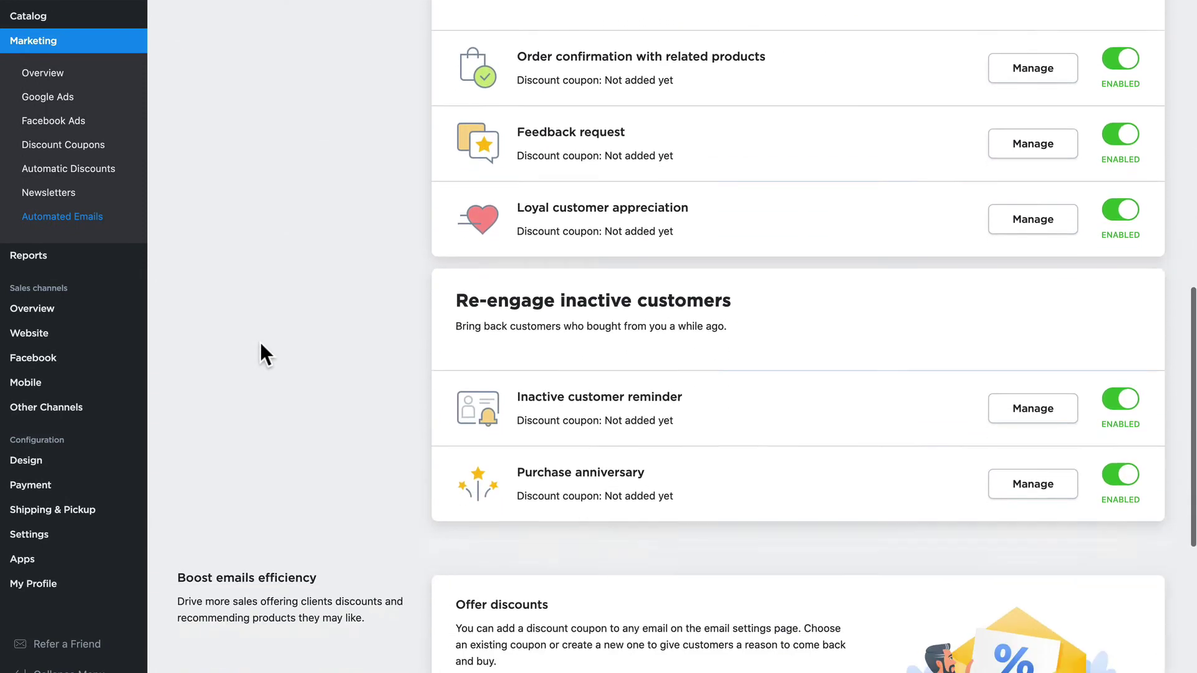
{"action": "scroll", "coordinate": [260, 343], "scroll_direction": "down", "scroll_amount": 1}
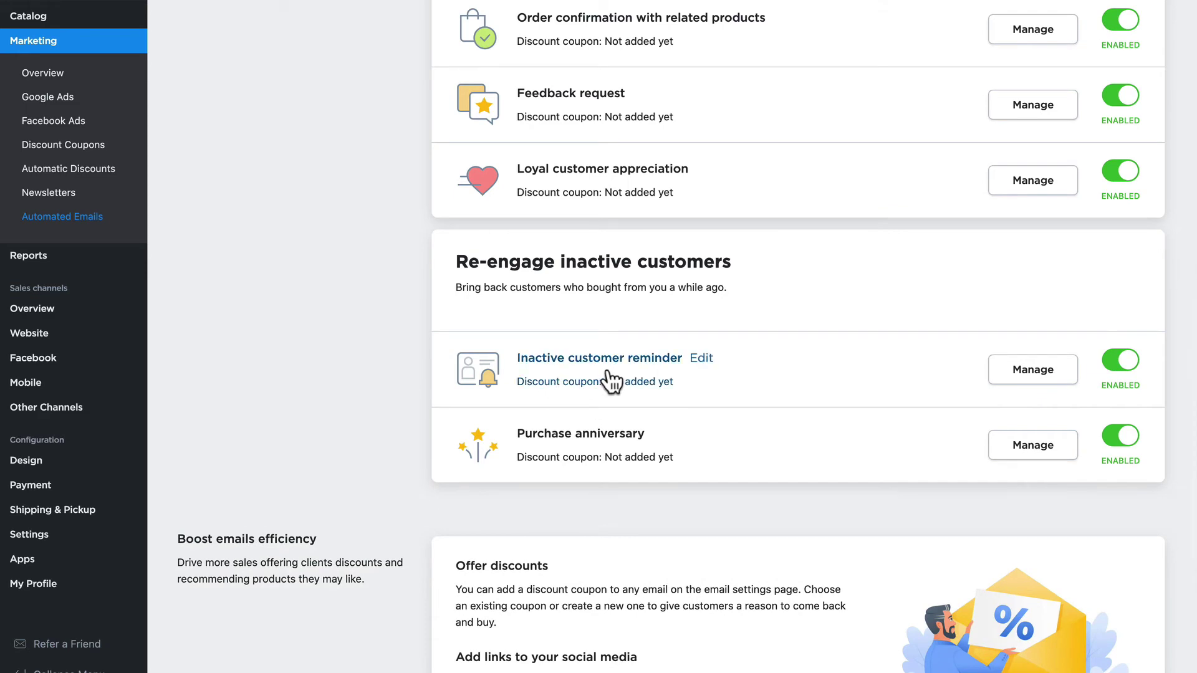
Attach and save the 15% Inactive Customer Reminder coupon on the reminder email, then preview it
{"action": "left_click", "coordinate": [1032, 369]}
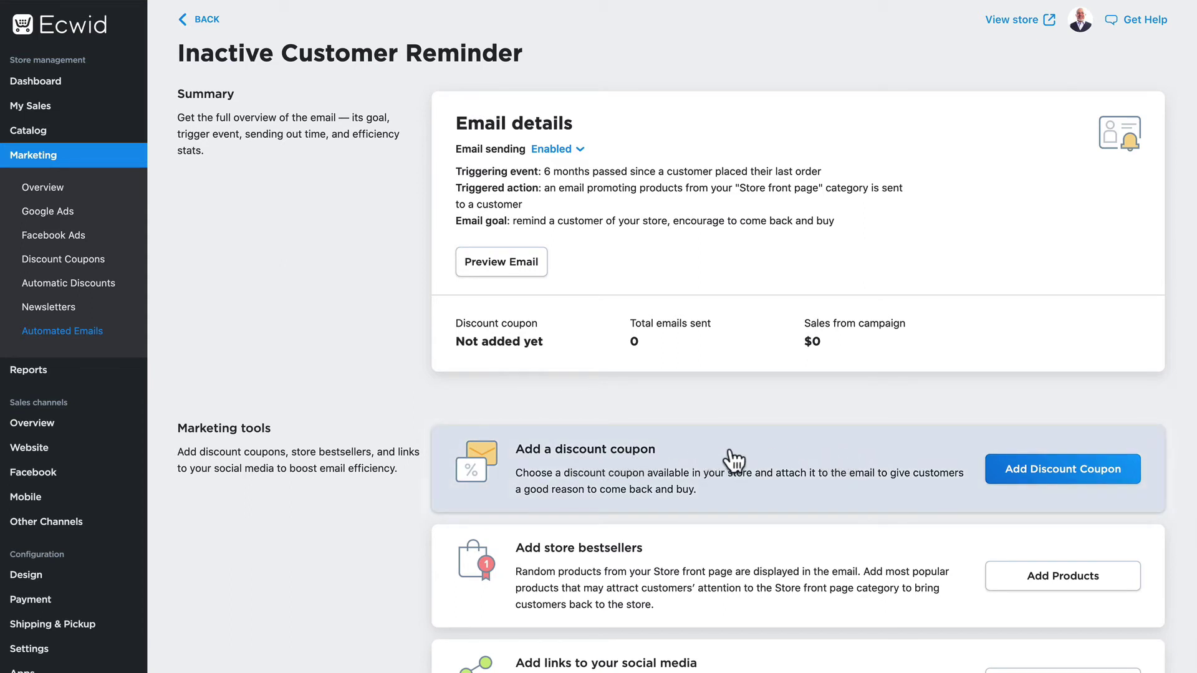
{"action": "left_click", "coordinate": [1048, 469]}
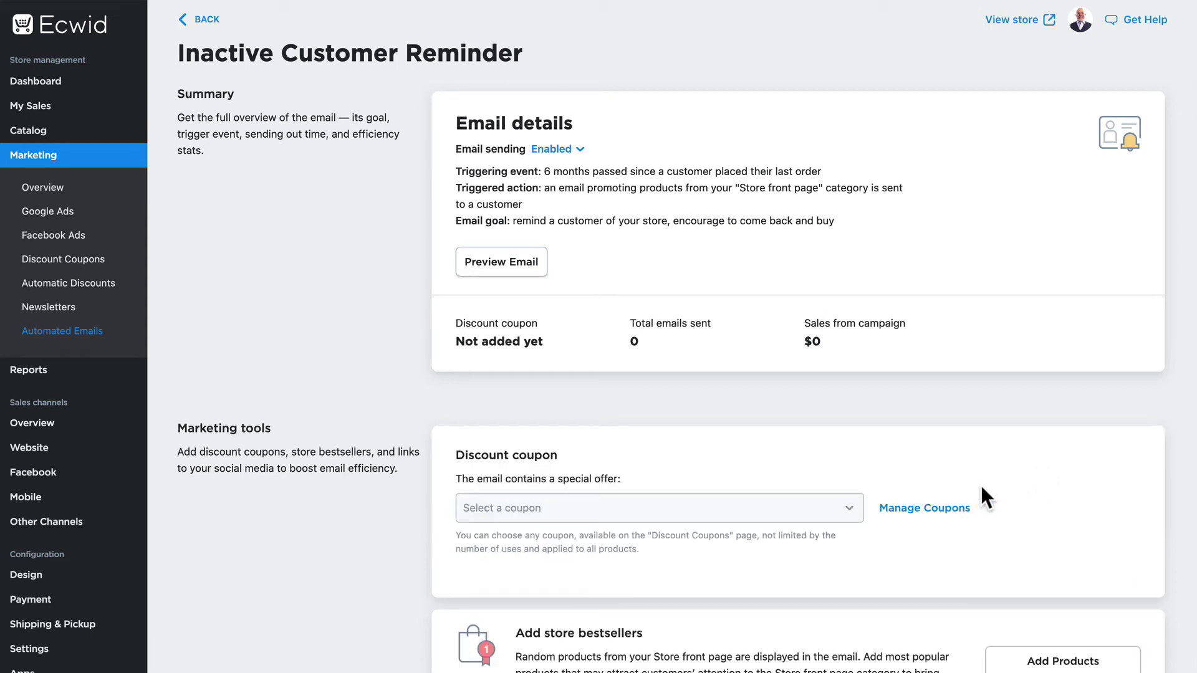
{"action": "left_click", "coordinate": [847, 508]}
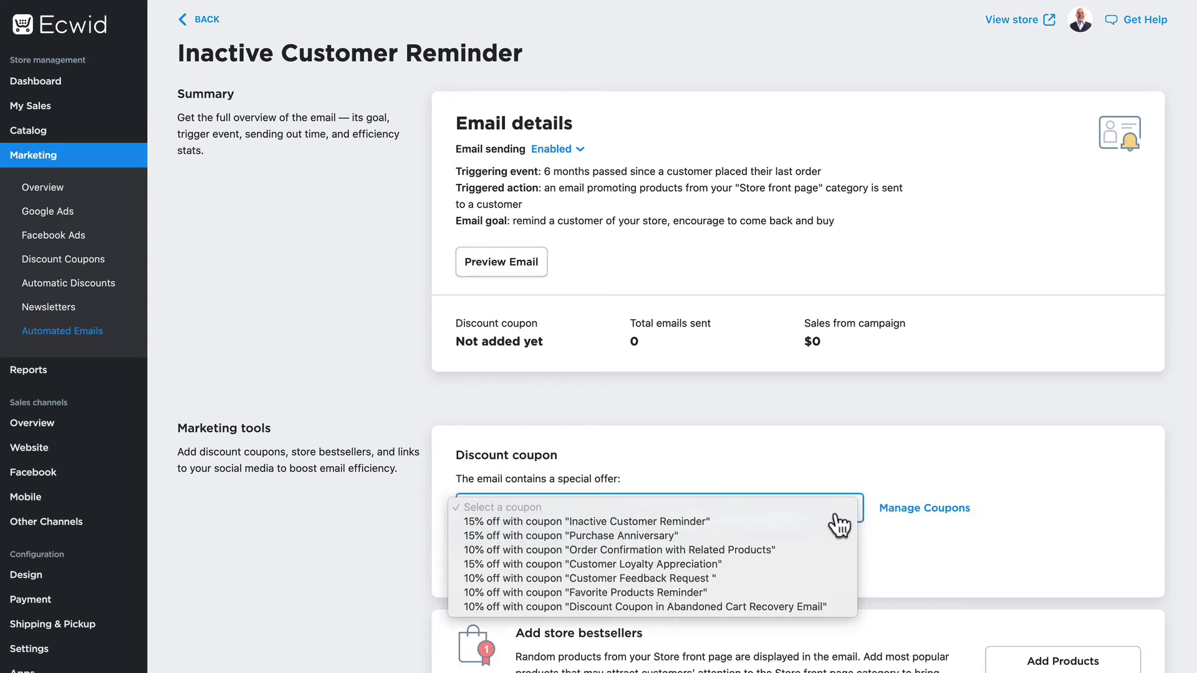
{"action": "left_click", "coordinate": [676, 524]}
{"action": "left_click", "coordinate": [1104, 18]}
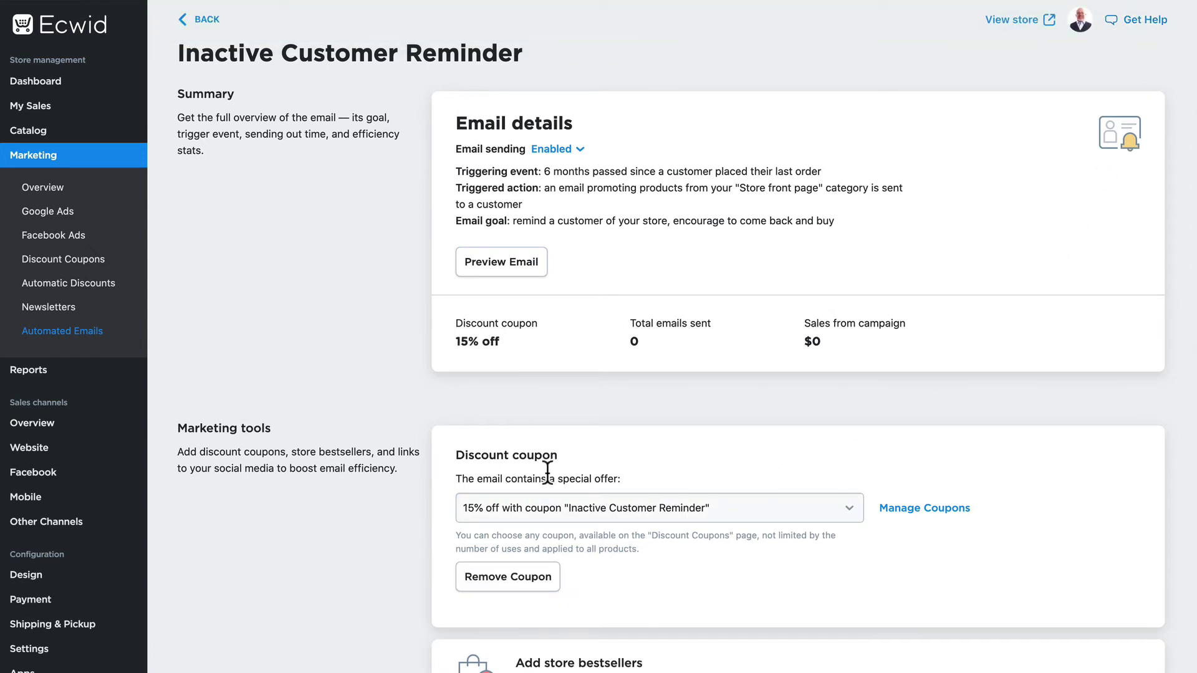
{"action": "scroll", "coordinate": [547, 474], "scroll_direction": "down", "scroll_amount": 1}
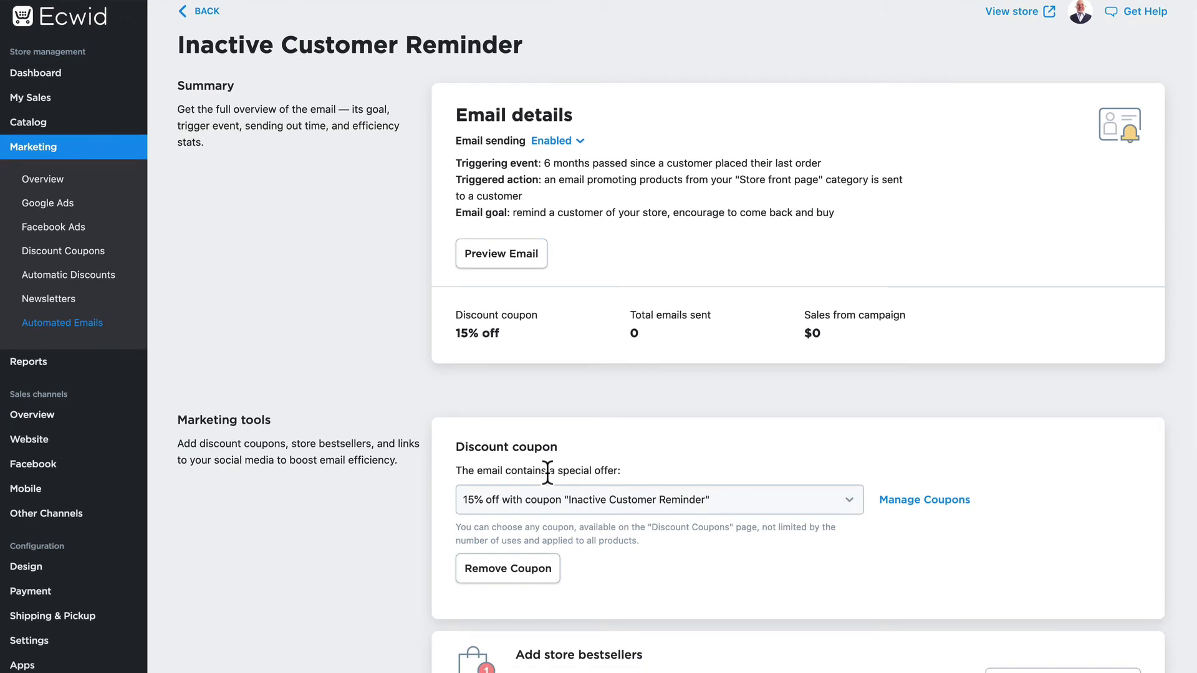
{"action": "scroll", "coordinate": [548, 475], "scroll_direction": "up", "scroll_amount": 1}
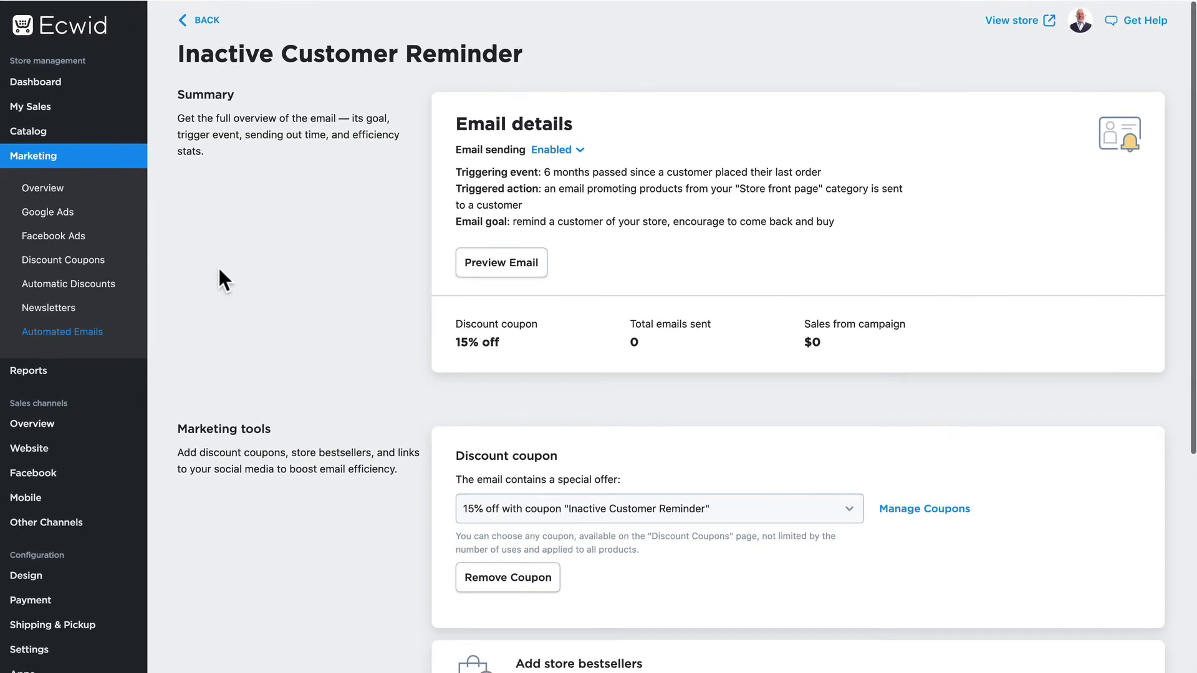
{"action": "left_click", "coordinate": [502, 263]}
{"action": "left_click_drag", "start_coordinate": [358, 227], "coordinate": [604, 235]}
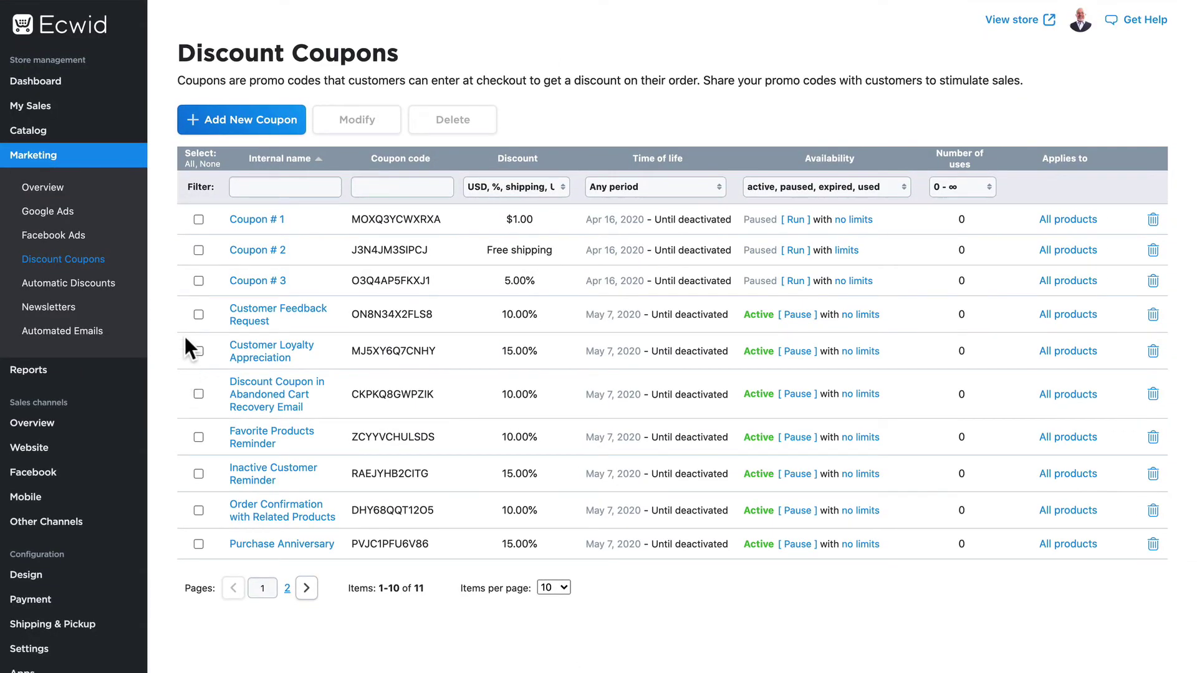
{"action": "scroll", "coordinate": [197, 504], "scroll_direction": "down", "scroll_amount": 5}
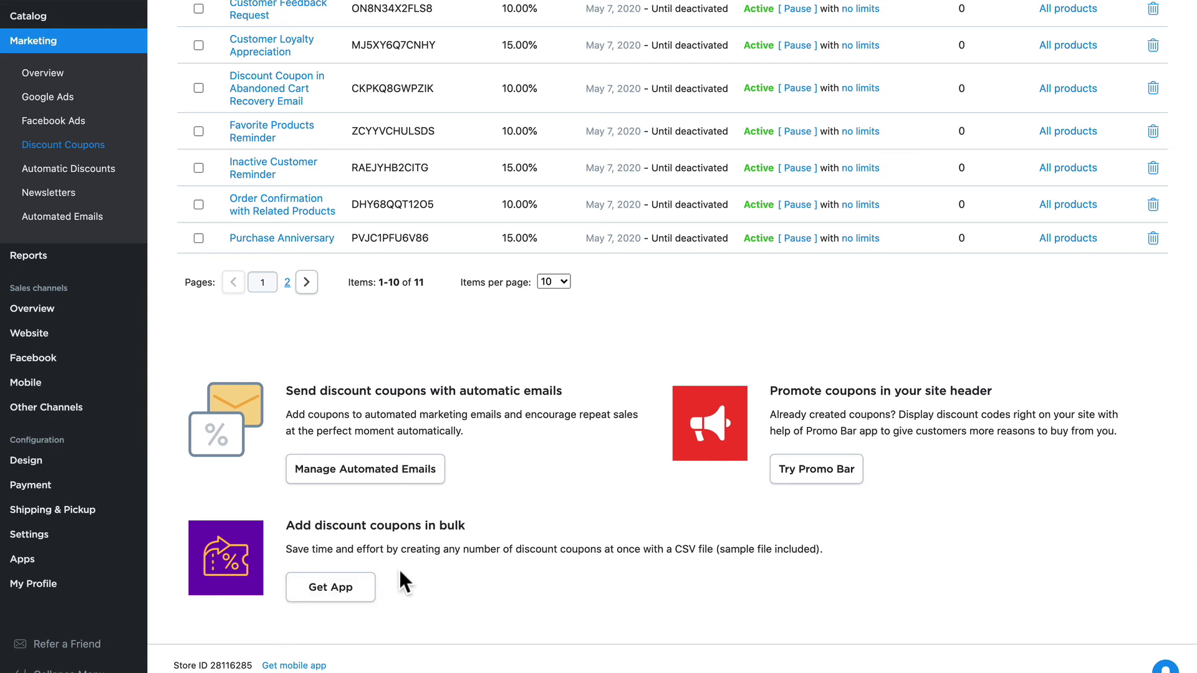
Go to the App Market via Get App on the Discount Coupons page
{"action": "left_click", "coordinate": [321, 591]}
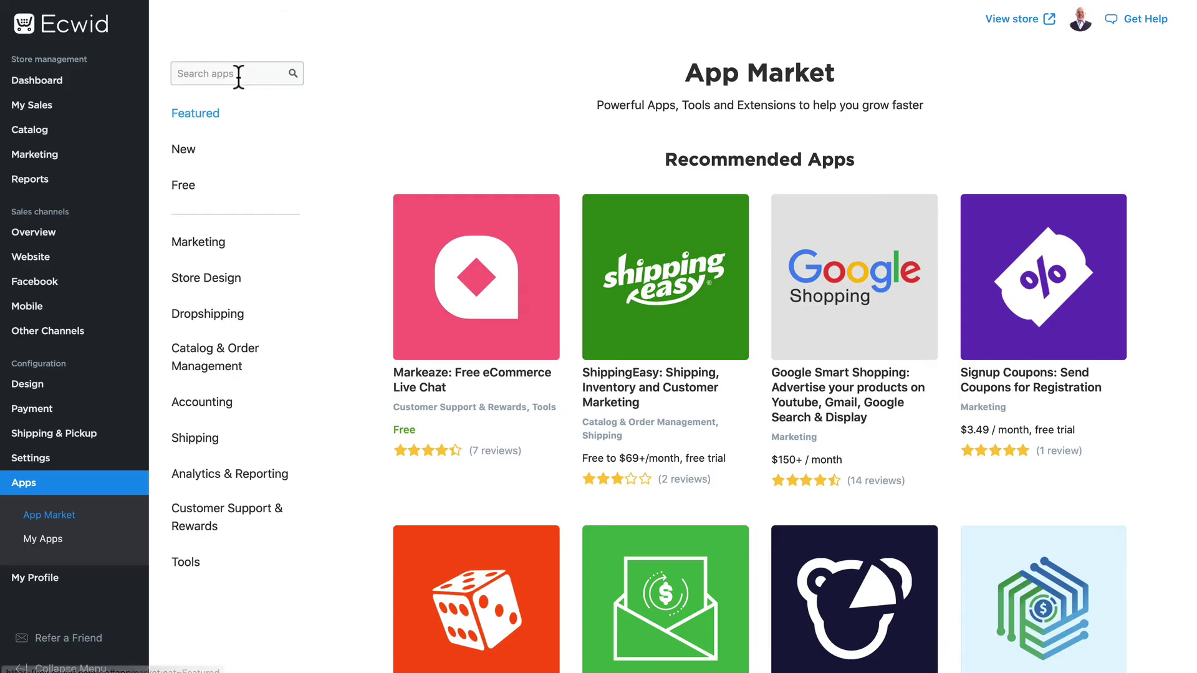
Find the Buy One Get One Free: Sales Promotions app by searching 'bogo' and install it on a free trial
{"action": "left_click", "coordinate": [238, 75]}
{"action": "type", "text": "bogo"}
{"action": "key", "text": "Return"}
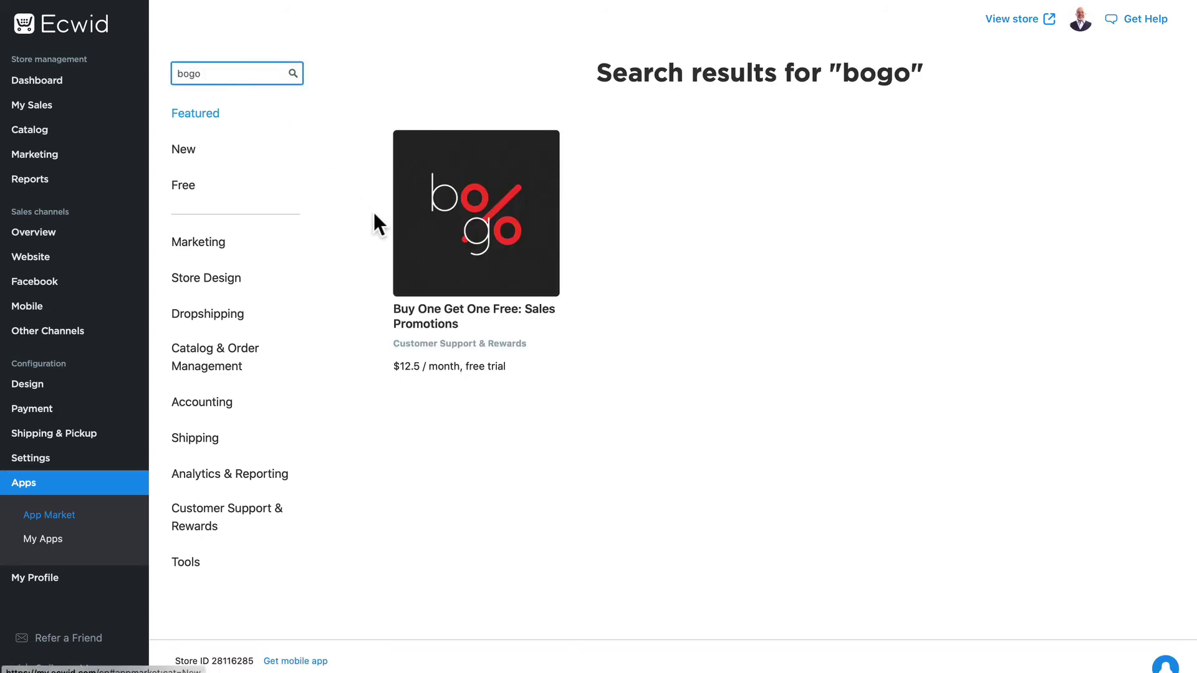
{"action": "left_click", "coordinate": [476, 229]}
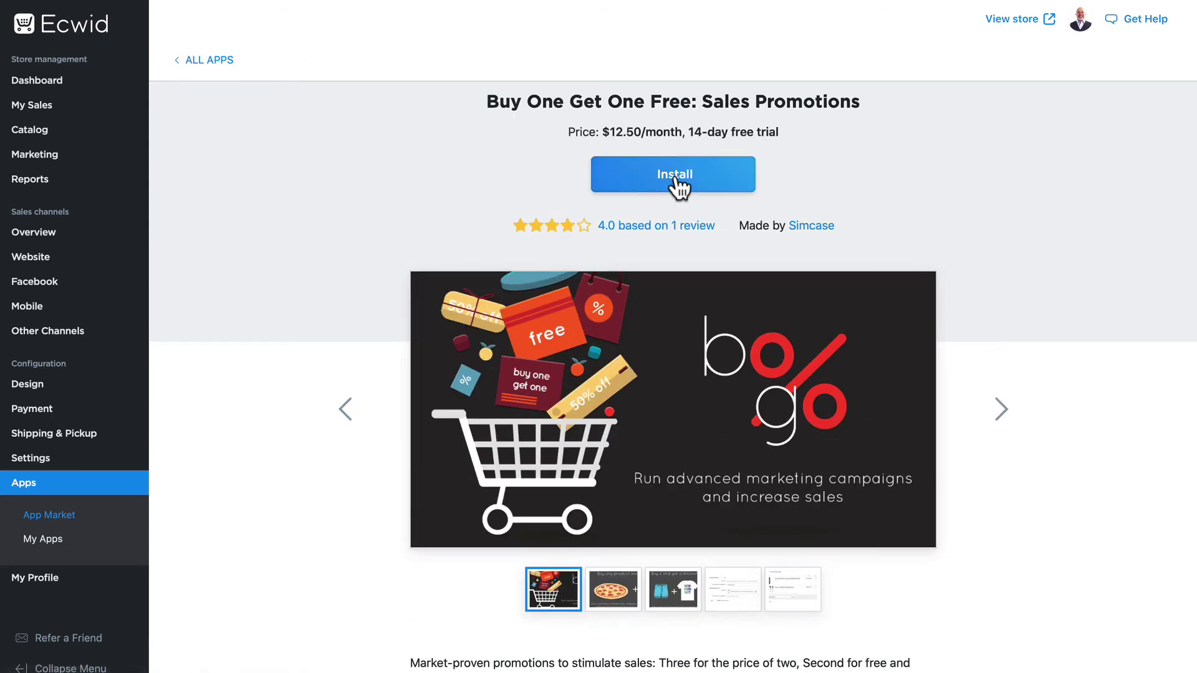
{"action": "left_click", "coordinate": [676, 175]}
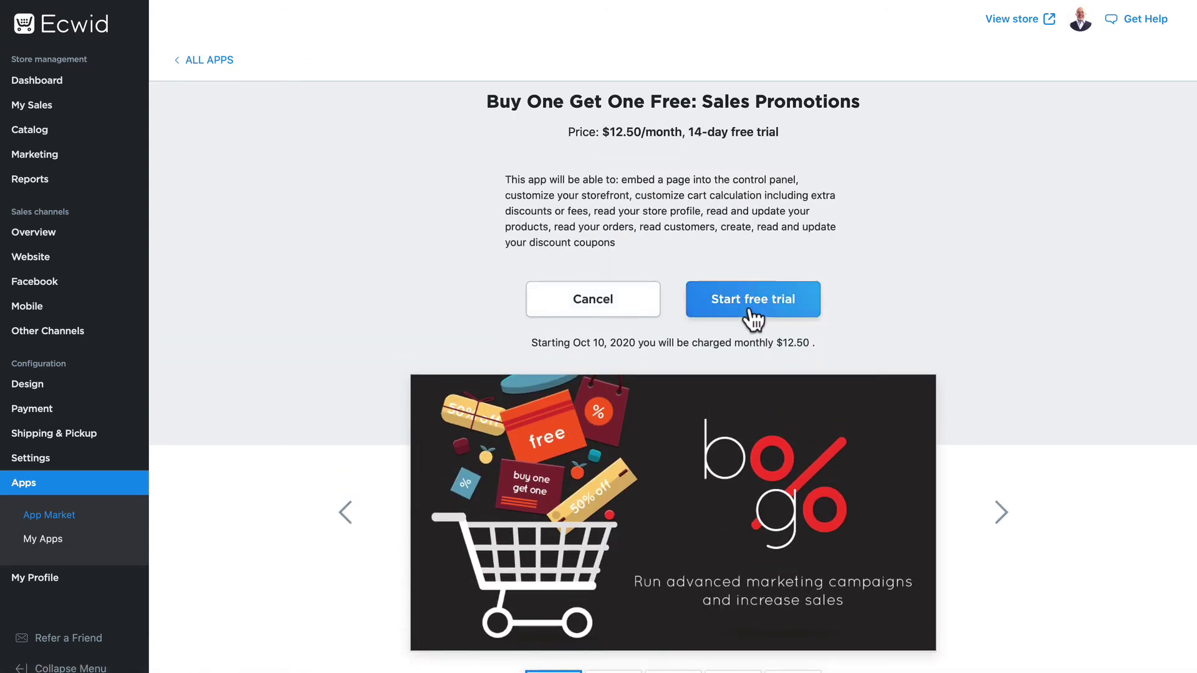
{"action": "left_click", "coordinate": [753, 298]}
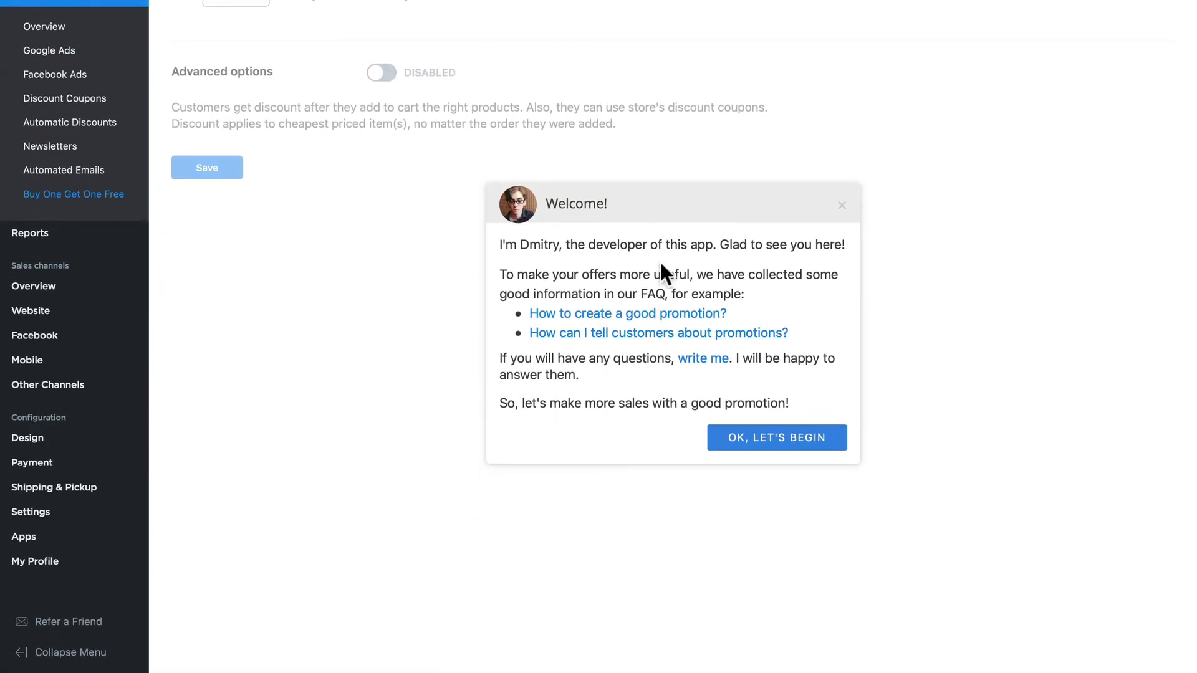
Save a 'BOGO offer' promotion: buy one Casual Men's Scarf, get another 100% off
{"action": "left_click", "coordinate": [767, 437]}
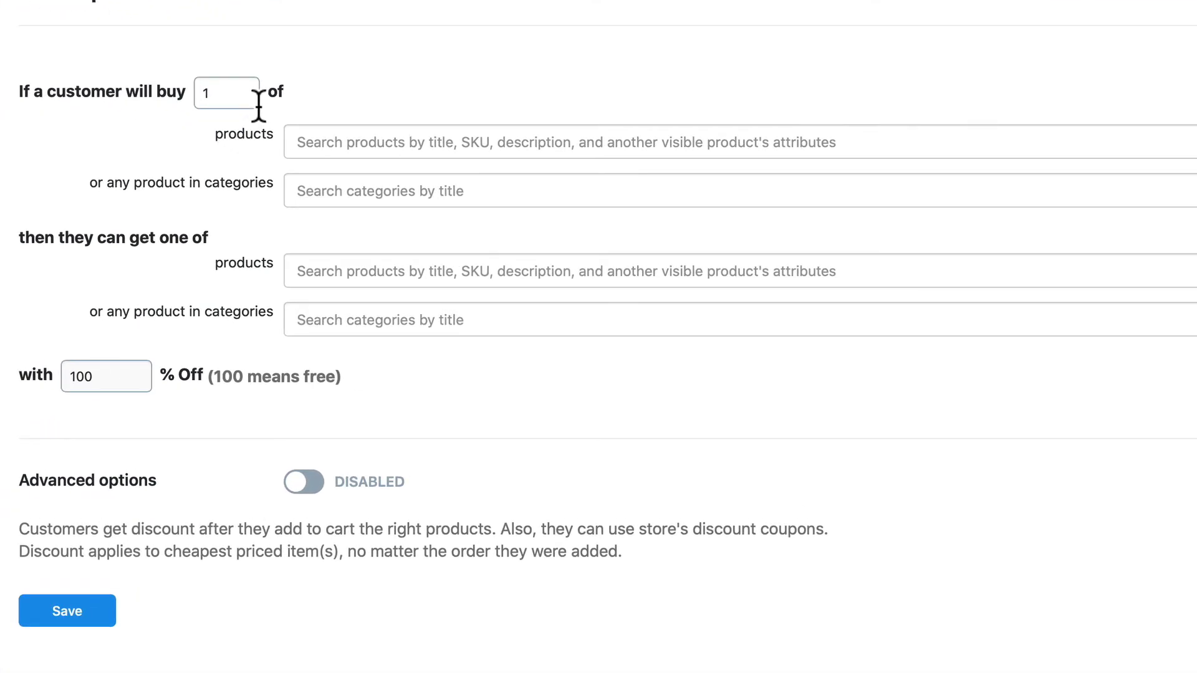
{"action": "left_click", "coordinate": [364, 142]}
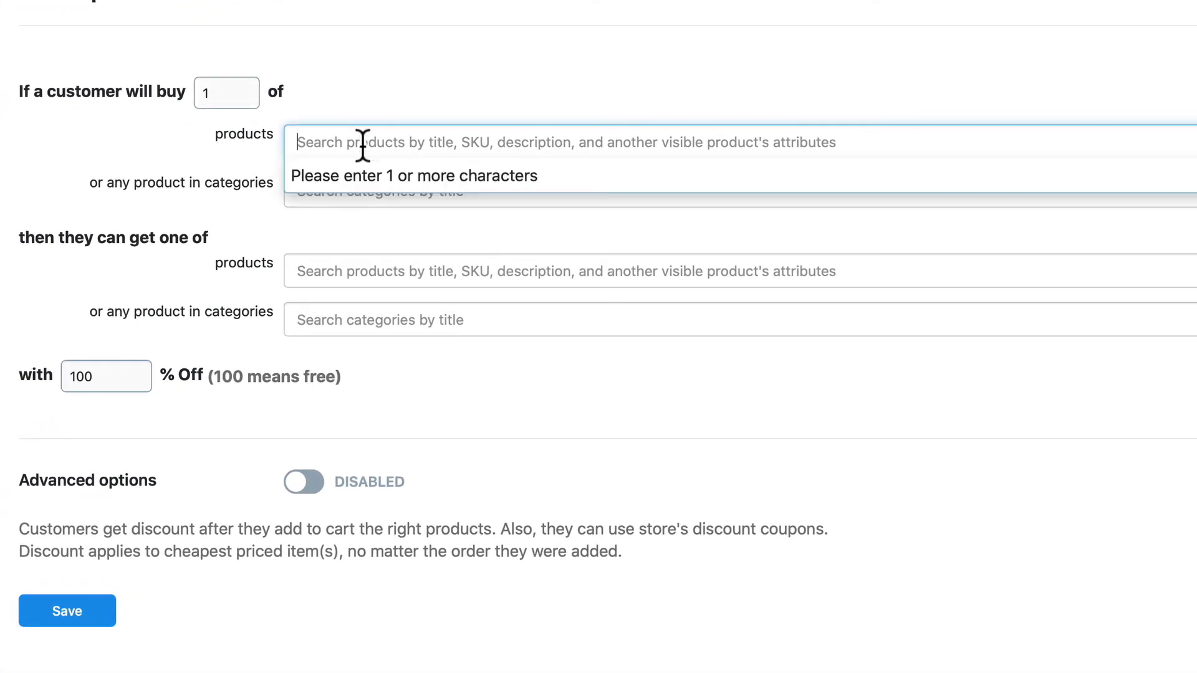
{"action": "type", "text": "a"}
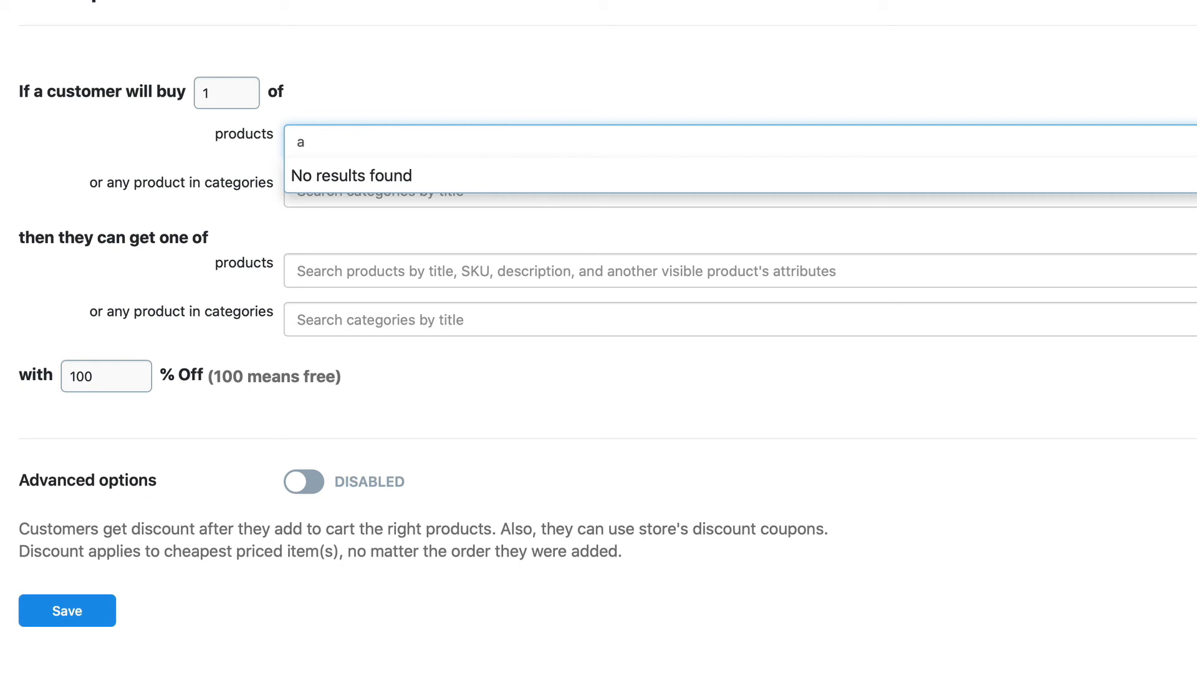
{"action": "key", "text": "BackSpace"}
{"action": "type", "text": "scarf"}
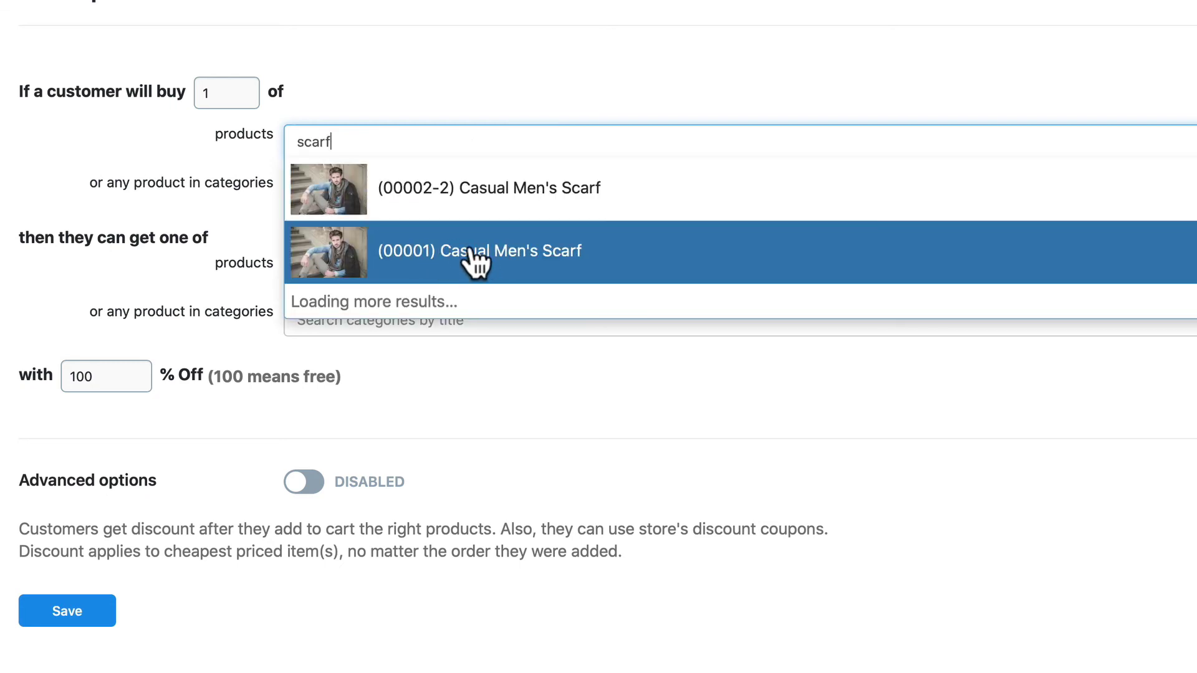
{"action": "left_click", "coordinate": [478, 252]}
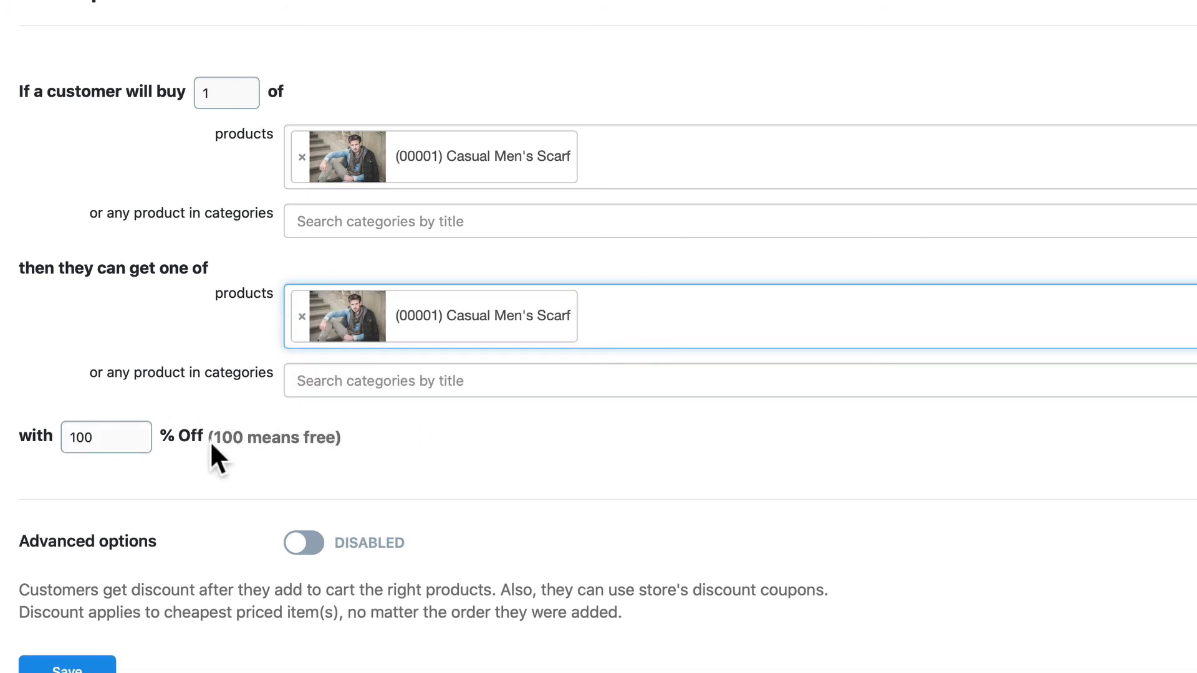
{"action": "left_click", "coordinate": [303, 547]}
{"action": "scroll", "coordinate": [200, 537], "scroll_direction": "down", "scroll_amount": 3}
{"action": "scroll", "coordinate": [197, 538], "scroll_direction": "down", "scroll_amount": 2}
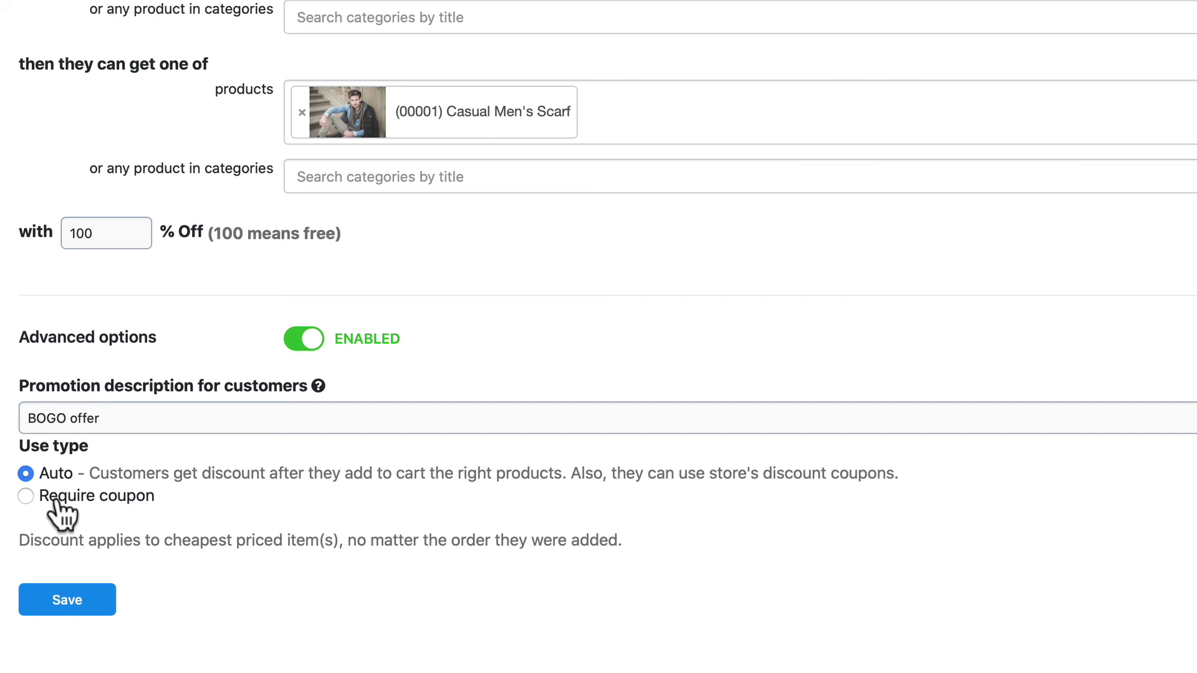
{"action": "left_click", "coordinate": [68, 599]}
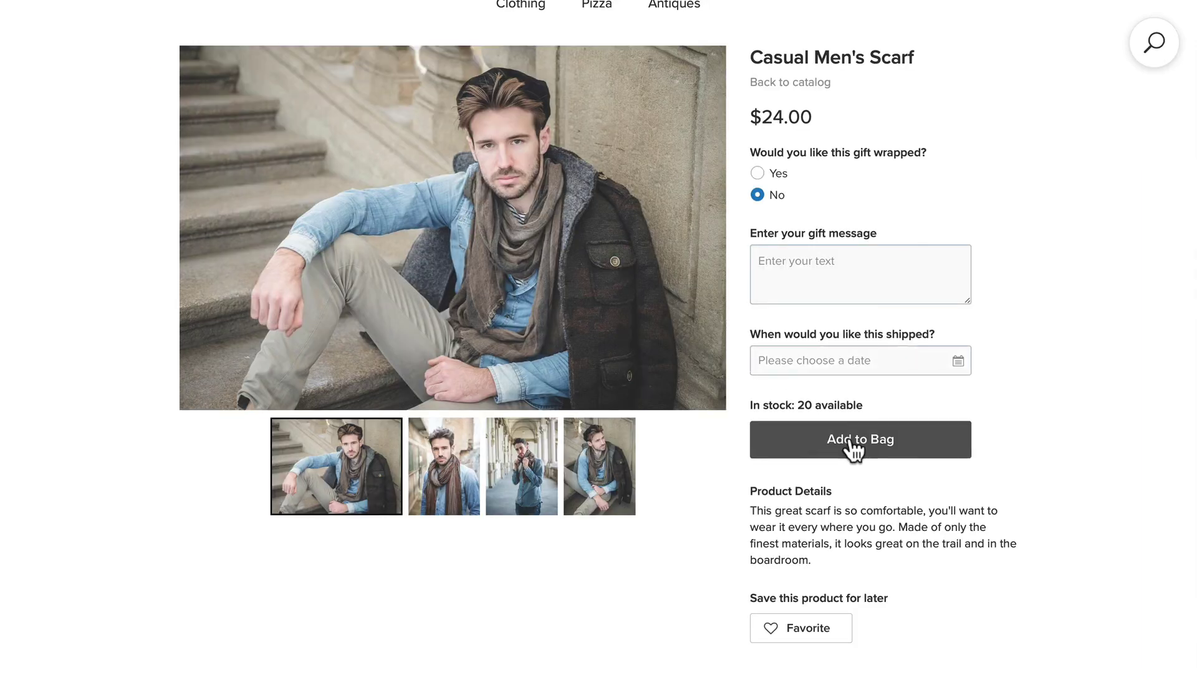
Add two Casual Men's Scarves to the bag and view the cart's $24 BOGO discount
{"action": "left_click", "coordinate": [855, 447]}
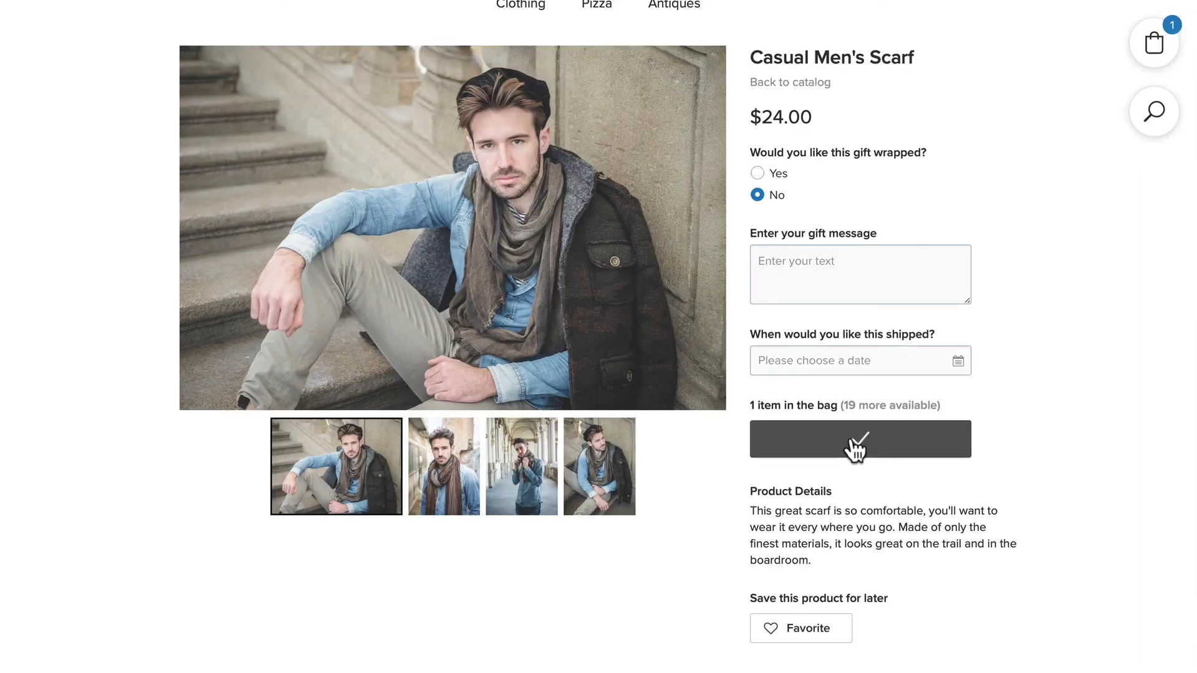
{"action": "left_click", "coordinate": [855, 448]}
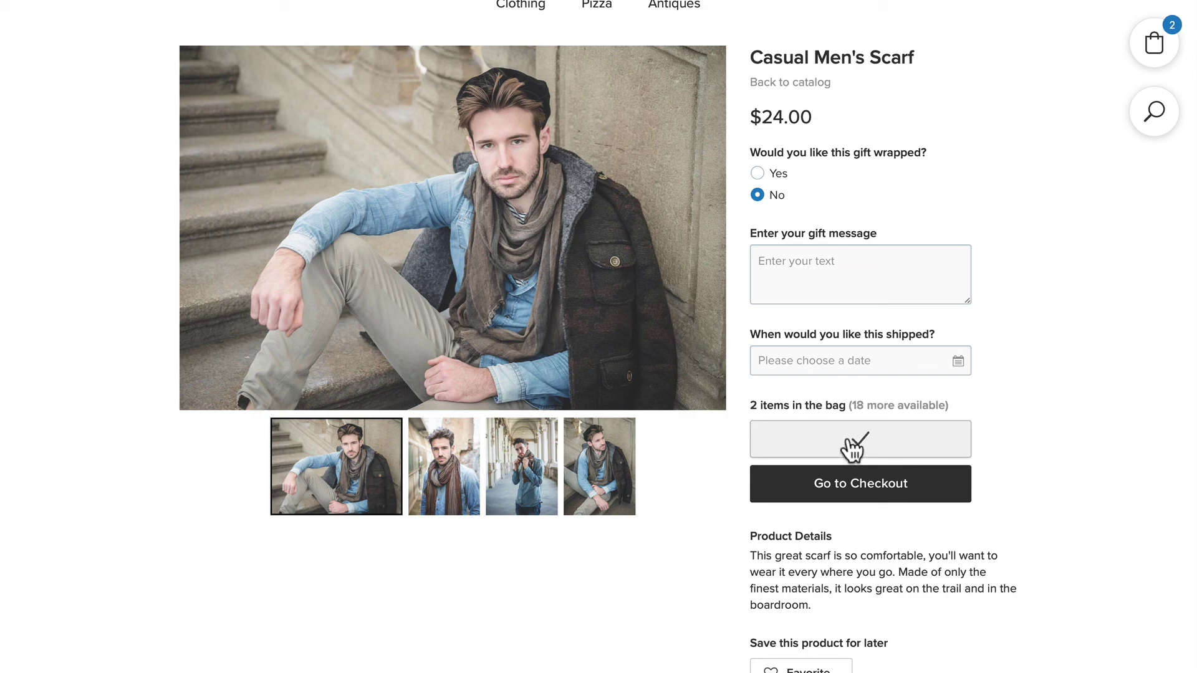
{"action": "left_click", "coordinate": [1157, 43]}
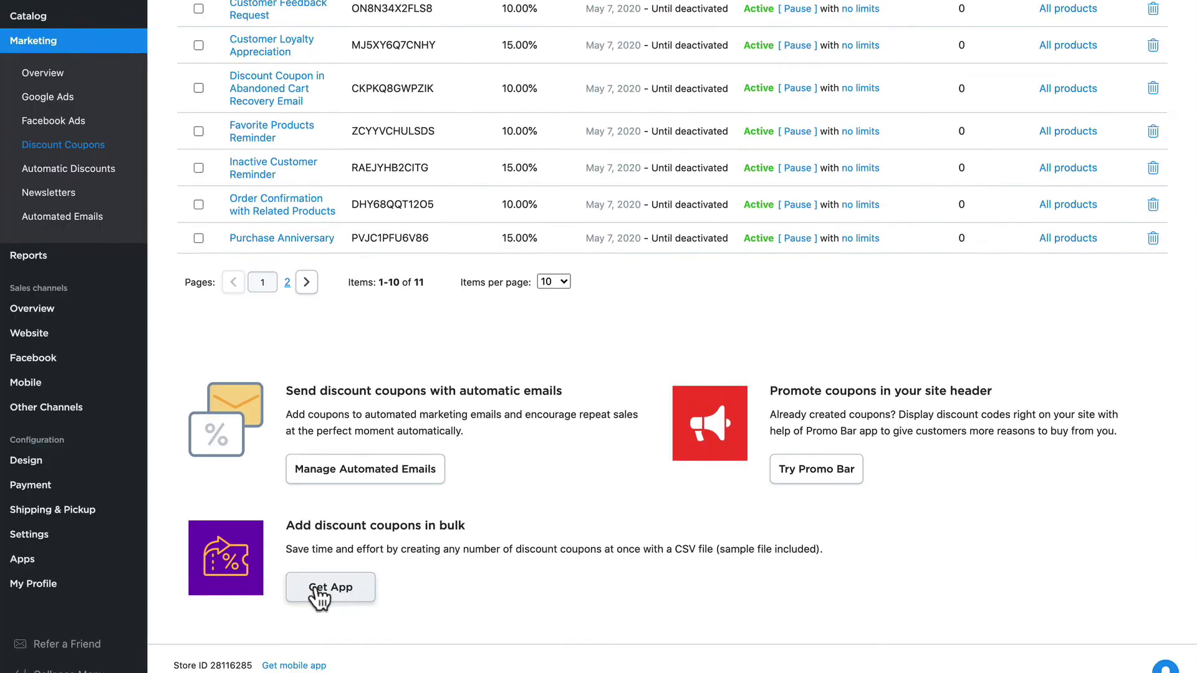
{"action": "scroll", "coordinate": [318, 593], "scroll_direction": "up", "scroll_amount": 8}
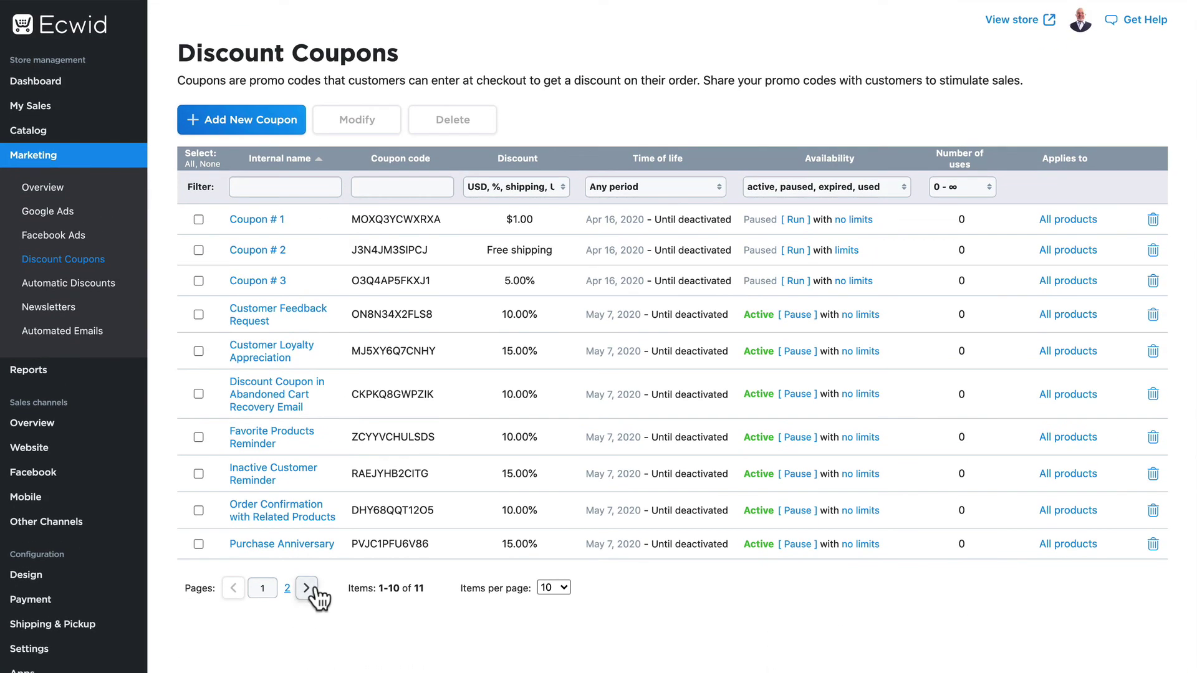